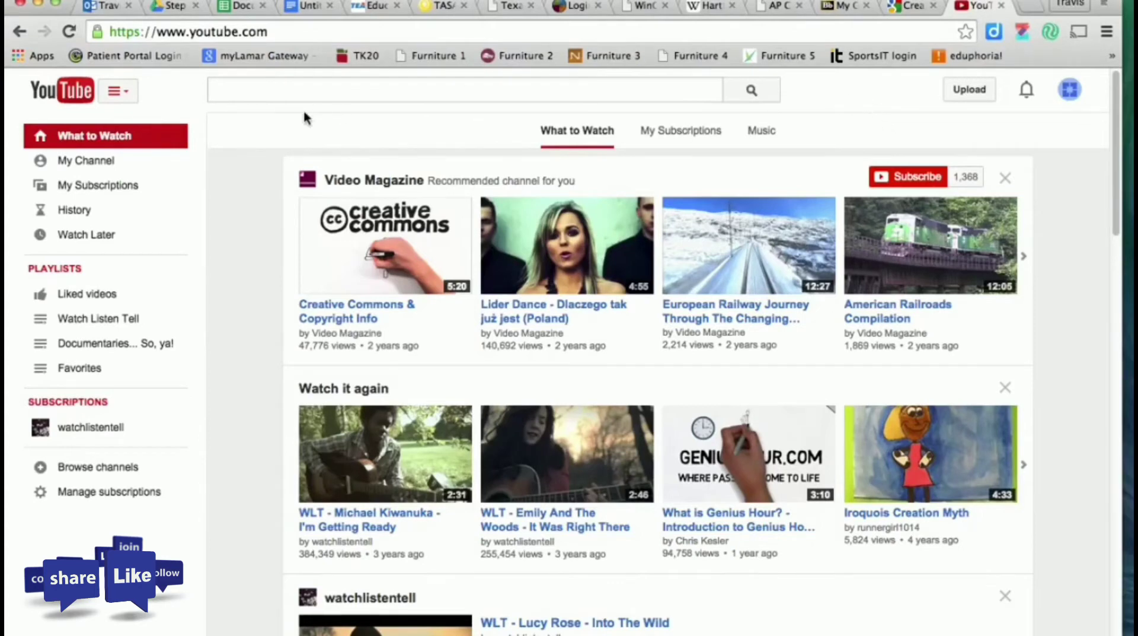
Open the video upload page and set the upload's privacy to Public
{"action": "left_click", "coordinate": [969, 94]}
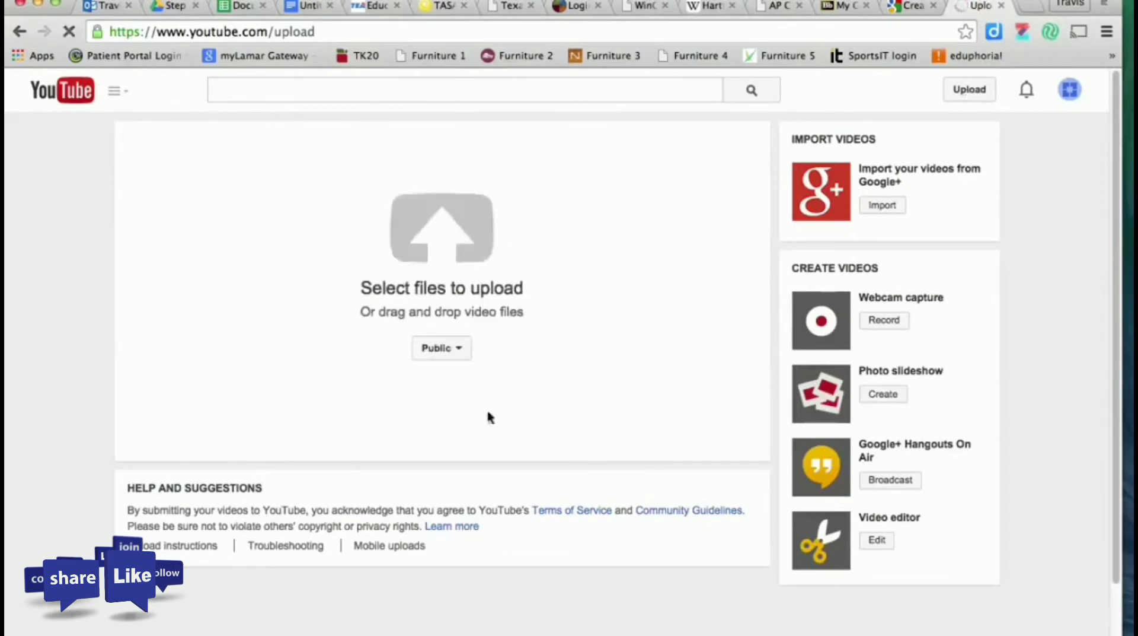
{"action": "left_click", "coordinate": [461, 350]}
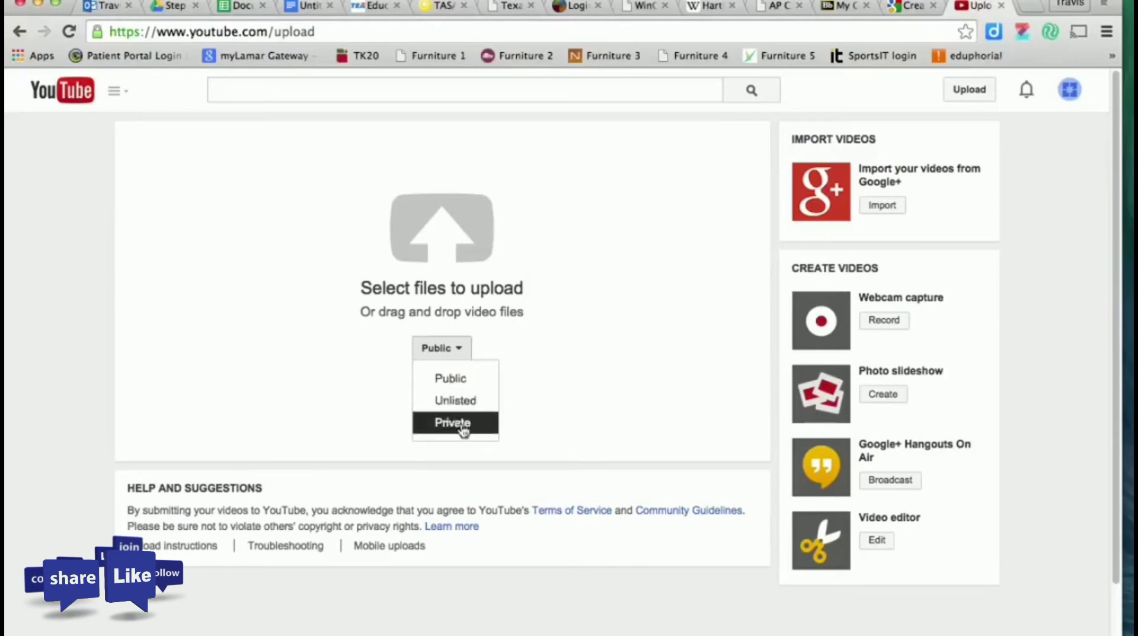
{"action": "left_click", "coordinate": [454, 378]}
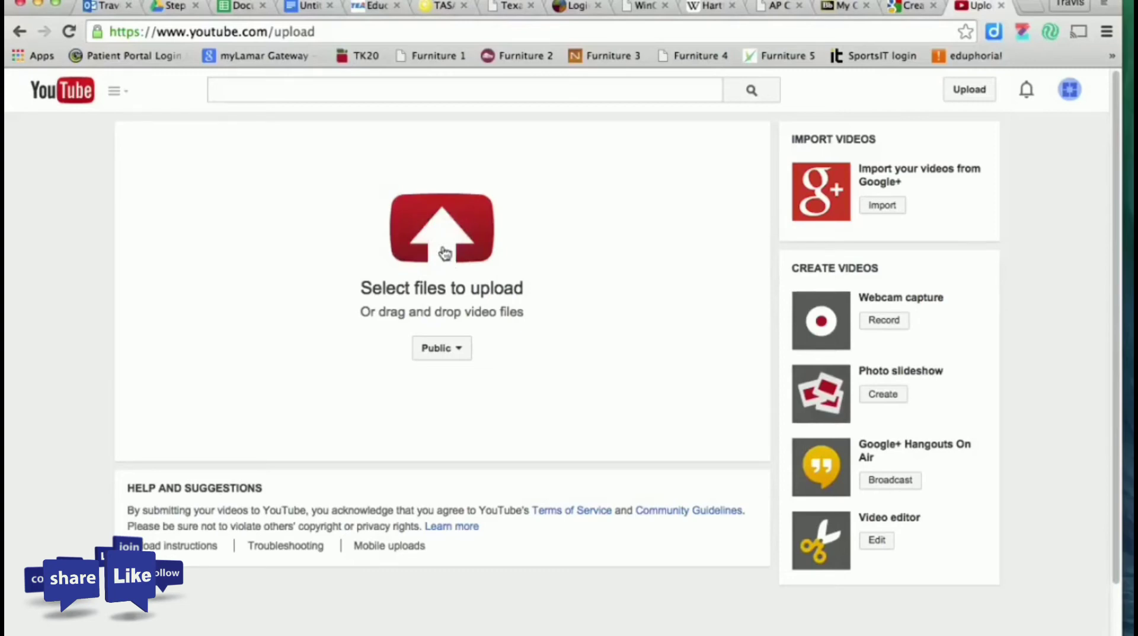
Try to upload the 1:02 clip "Movie on 9-5-14 at 3.30 PM" from the iPhoto movies in the media library
{"action": "left_click", "coordinate": [445, 253]}
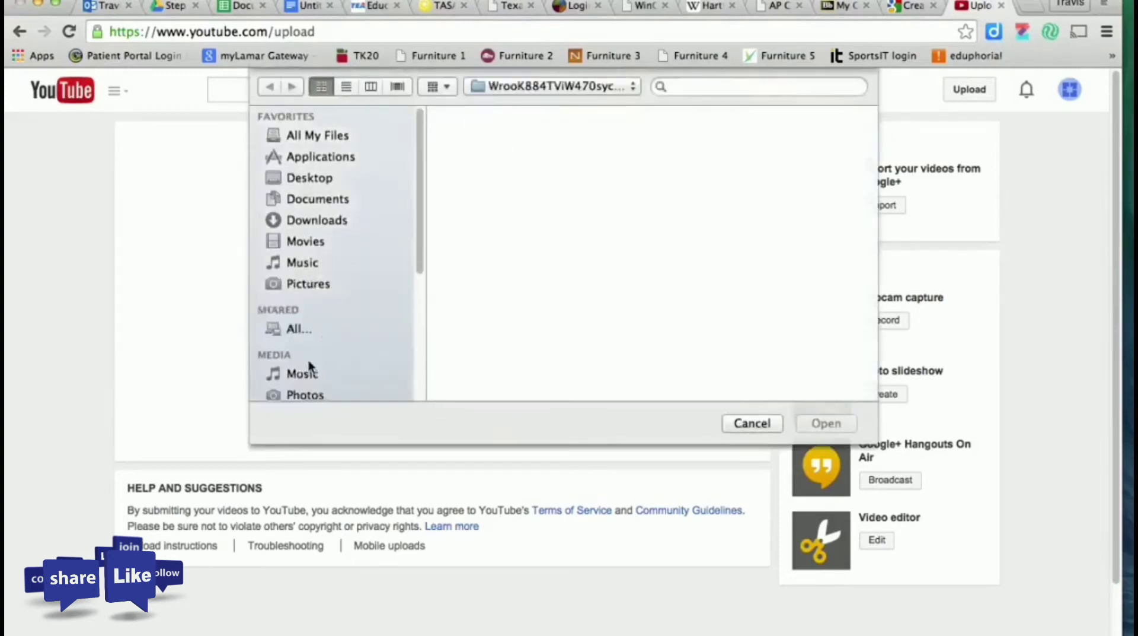
{"action": "scroll", "coordinate": [315, 288], "scroll_direction": "down", "scroll_amount": 3}
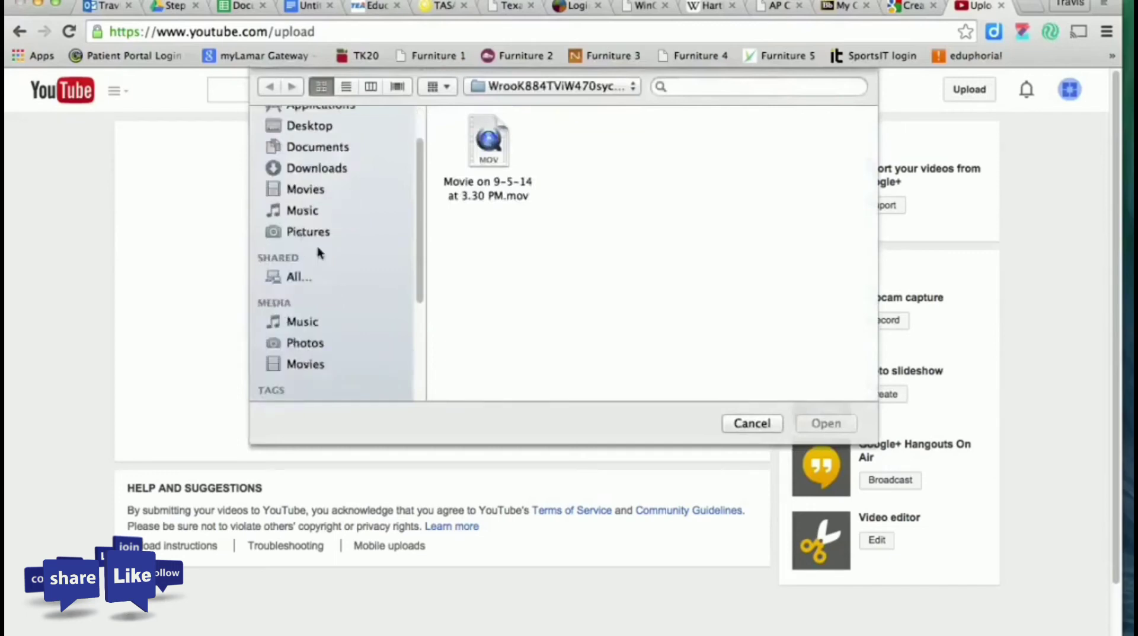
{"action": "left_click", "coordinate": [303, 364]}
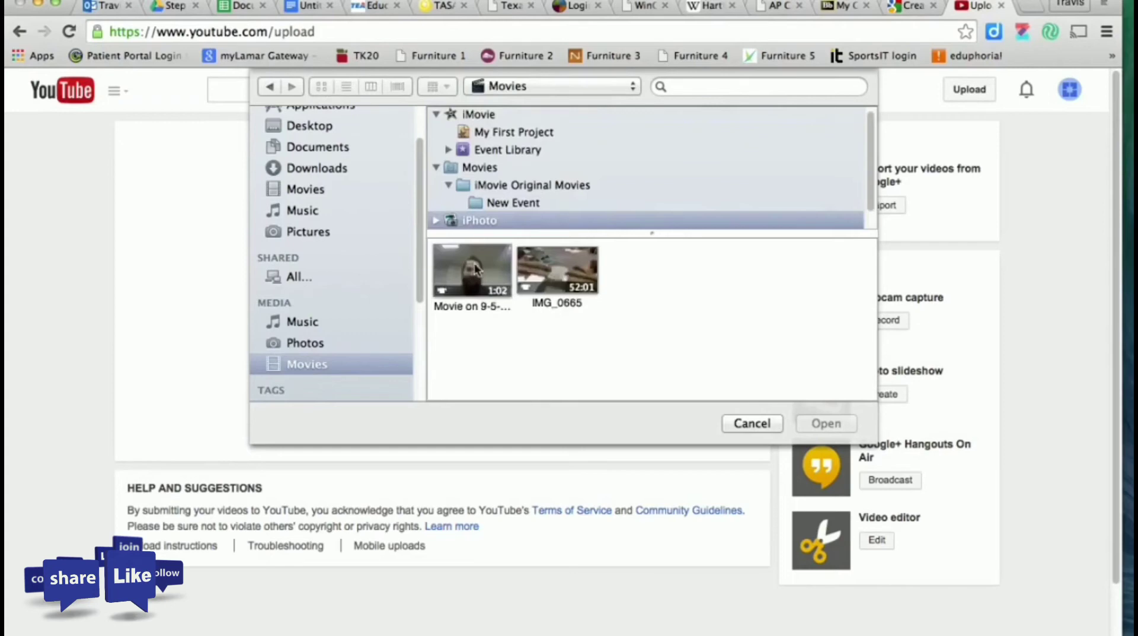
{"action": "double_click", "coordinate": [476, 268]}
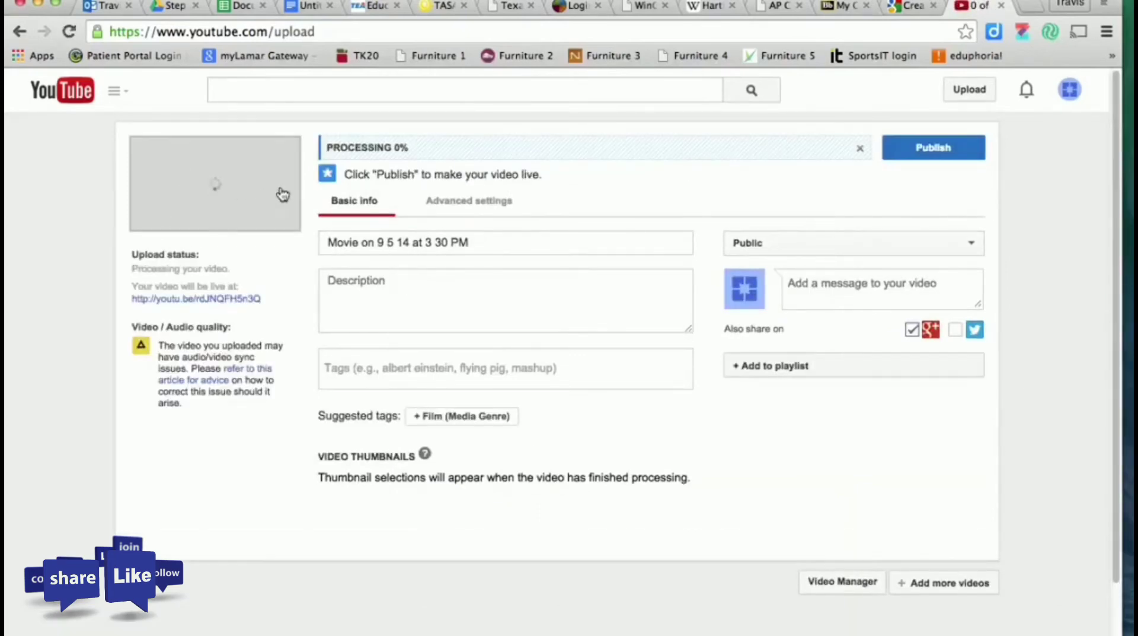
Replace the video's title with "The Incredible" followed by the teacher's name
{"action": "left_click", "coordinate": [510, 243]}
{"action": "key", "text": "super+a"}
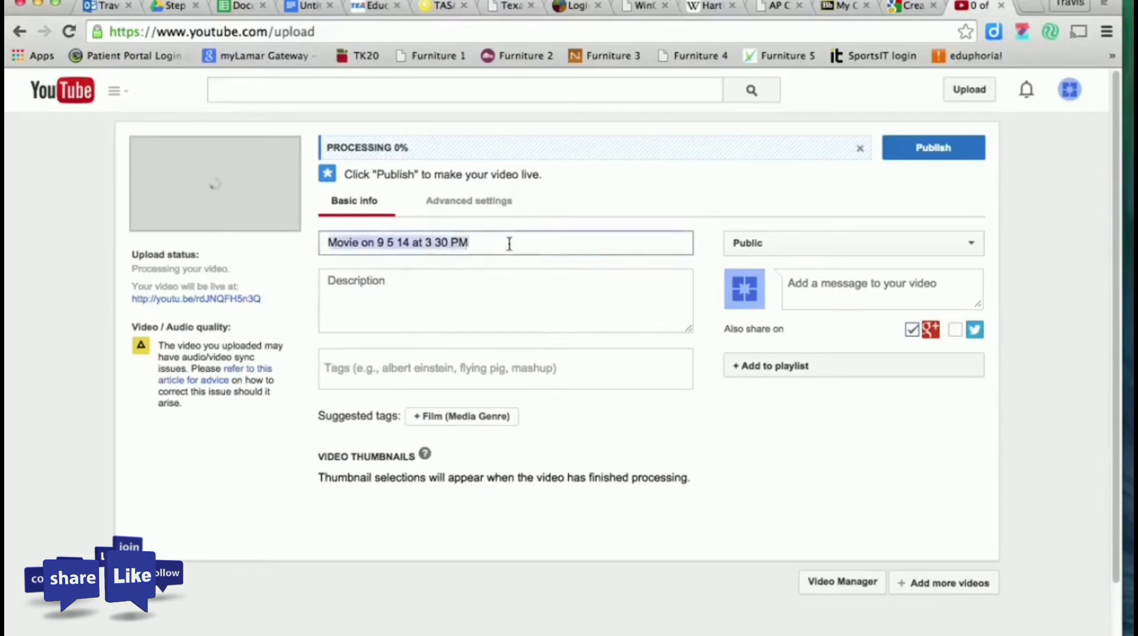
{"action": "key", "text": "BackSpace"}
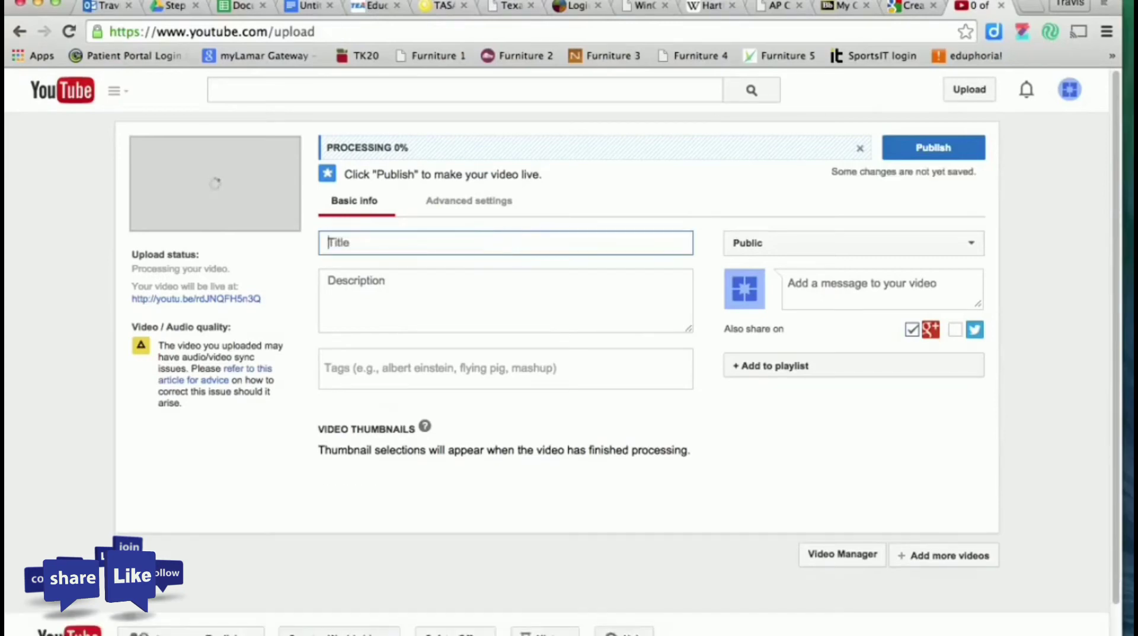
{"action": "left_click", "coordinate": [367, 242]}
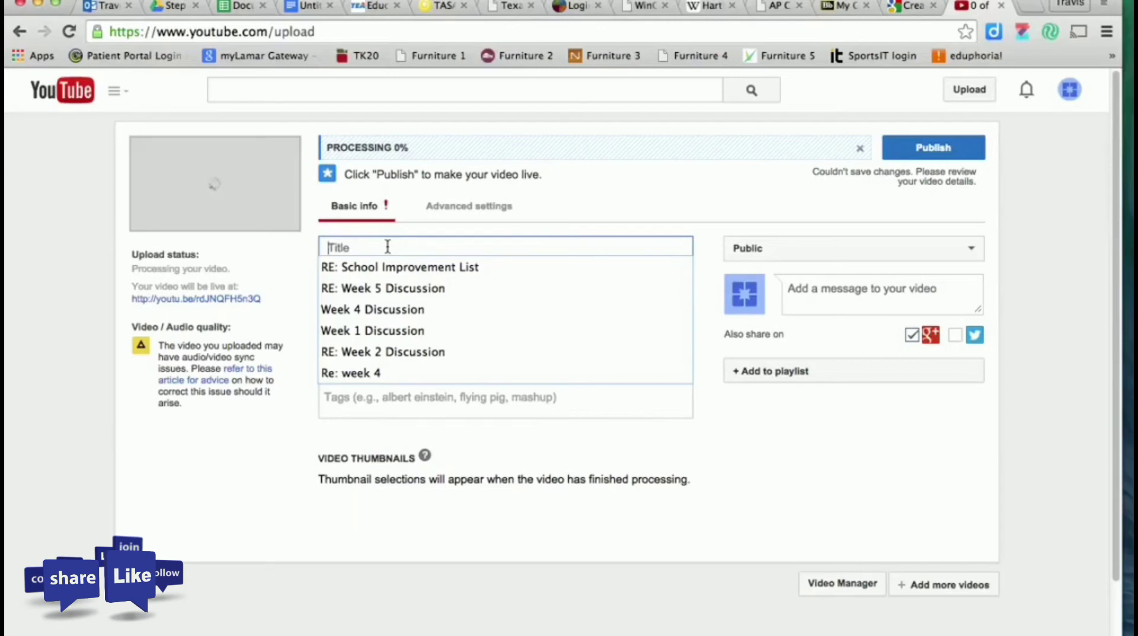
{"action": "type", "text": "M"}
{"action": "key", "text": "BackSpace"}
{"action": "type", "text": "The In"}
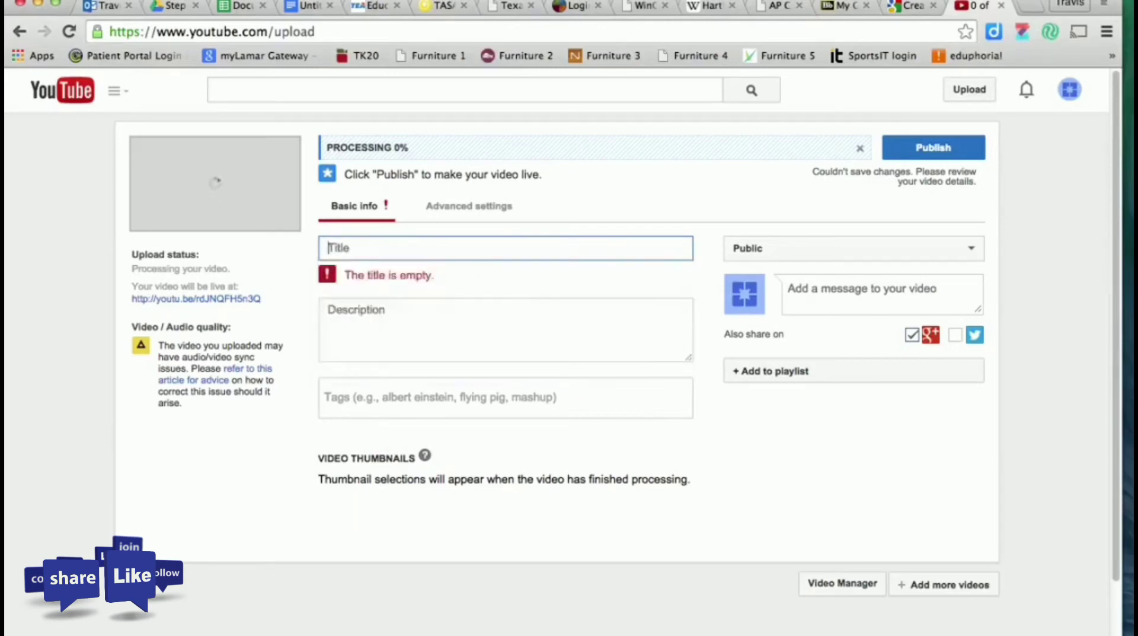
{"action": "type", "text": "credible Mr. Washmon"}
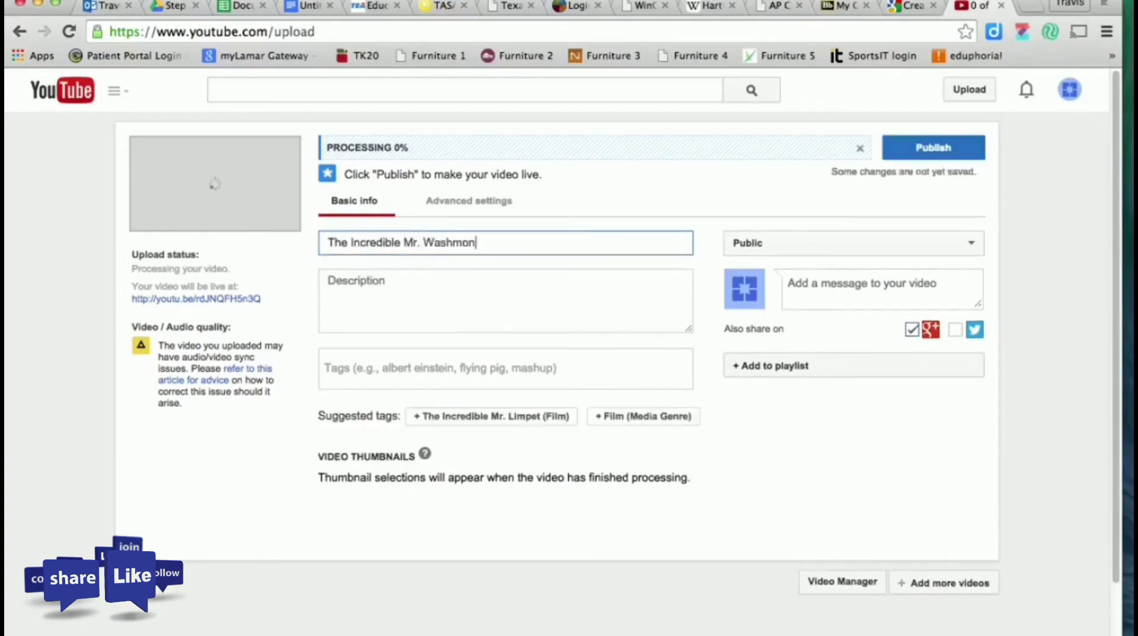
Write a description saying that the teacher, by name, "introduces open house for Coppell High School 2014-15."
{"action": "left_click", "coordinate": [473, 285]}
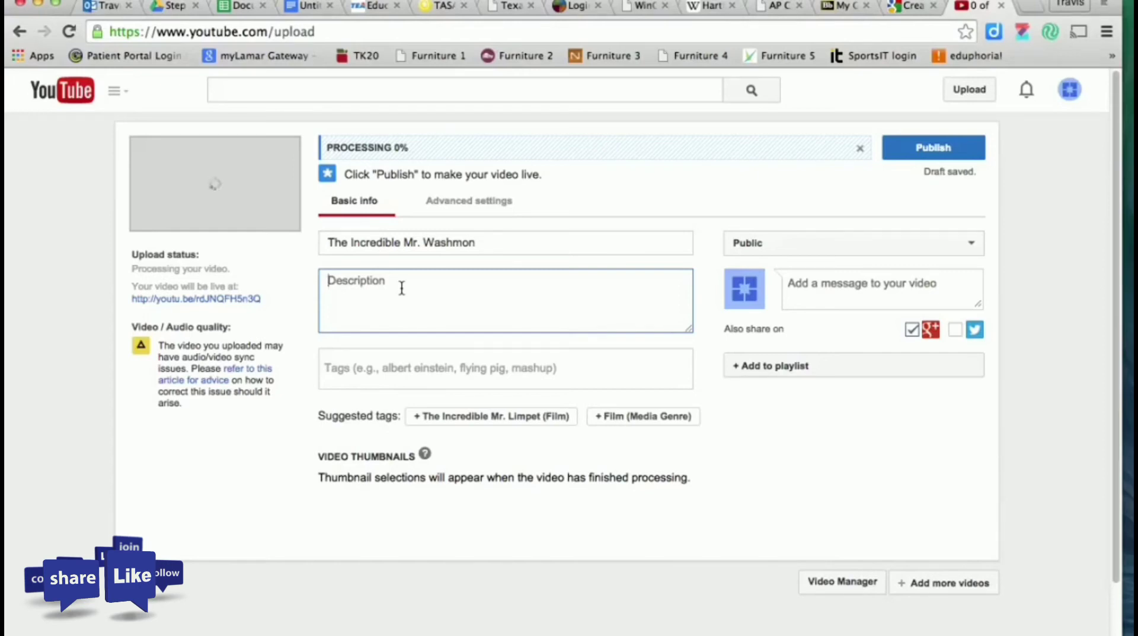
{"action": "type", "text": "Mr. Washmon"}
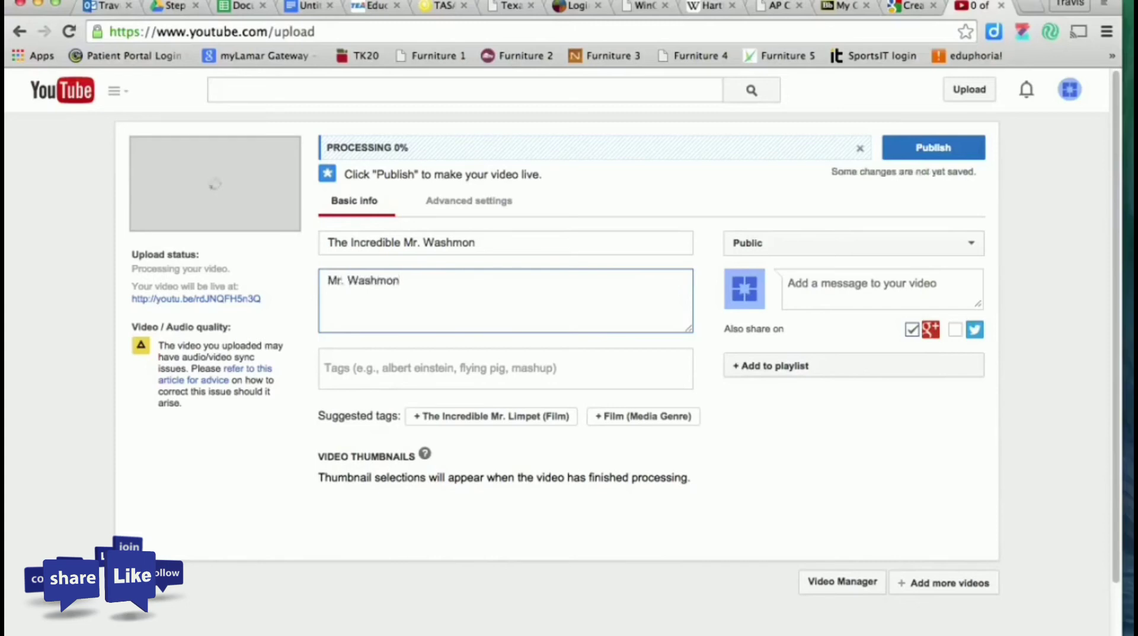
{"action": "type", "text": " introduc"}
{"action": "type", "text": "ed"}
{"action": "key", "text": "BackSpace"}
{"action": "key", "text": "BackSpace"}
{"action": "key", "text": "BackSpace"}
{"action": "type", "text": "ces open house for "}
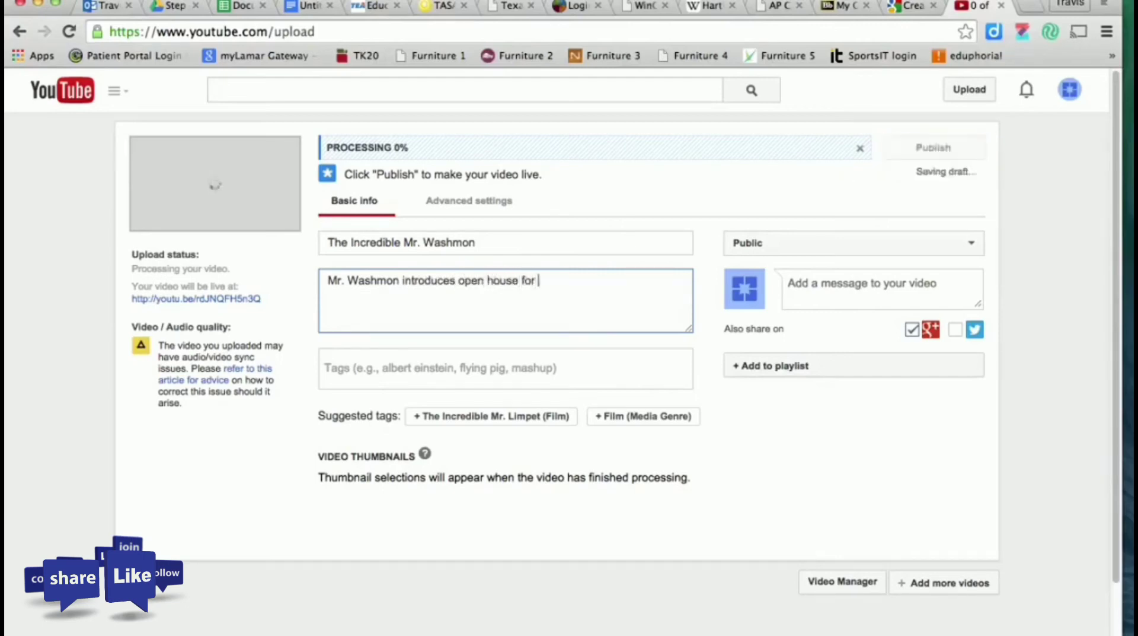
{"action": "type", "text": "Coppell High SAc"}
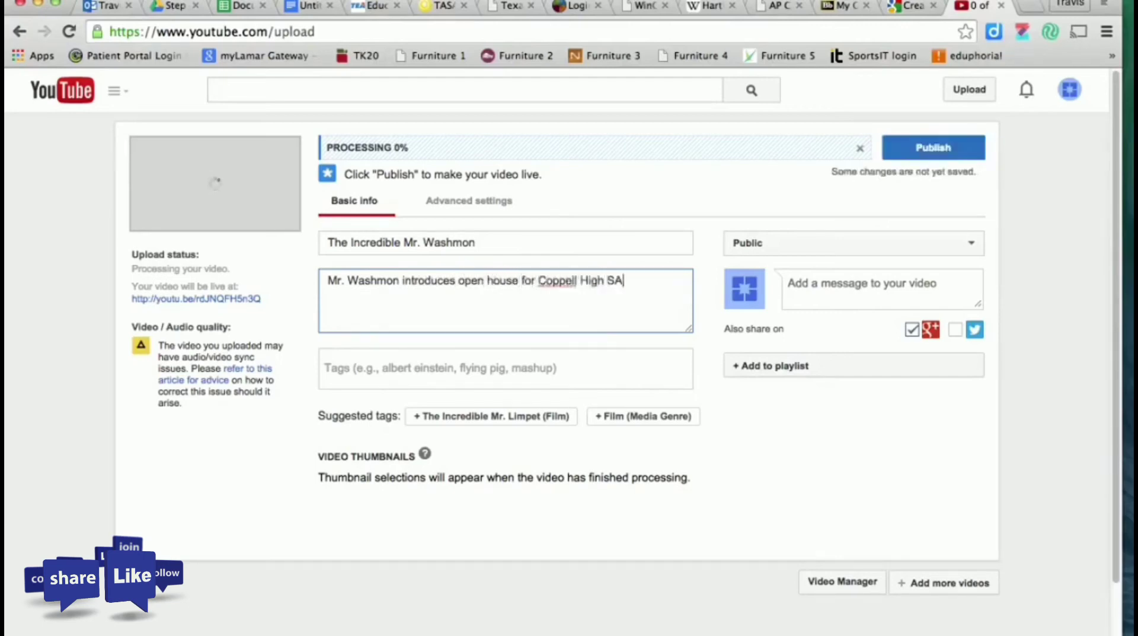
{"action": "key", "text": "BackSpace"}
{"action": "key", "text": "BackSpace"}
{"action": "type", "text": "school"}
{"action": "key", "text": "BackSpace"}
{"action": "key", "text": "BackSpace"}
{"action": "key", "text": "BackSpace"}
{"action": "key", "text": "BackSpace"}
{"action": "key", "text": "BackSpace"}
{"action": "key", "text": "BackSpace"}
{"action": "key", "text": "BackSpace"}
{"action": "key", "text": "BackSpace"}
{"action": "type", "text": "School 2014-15"}
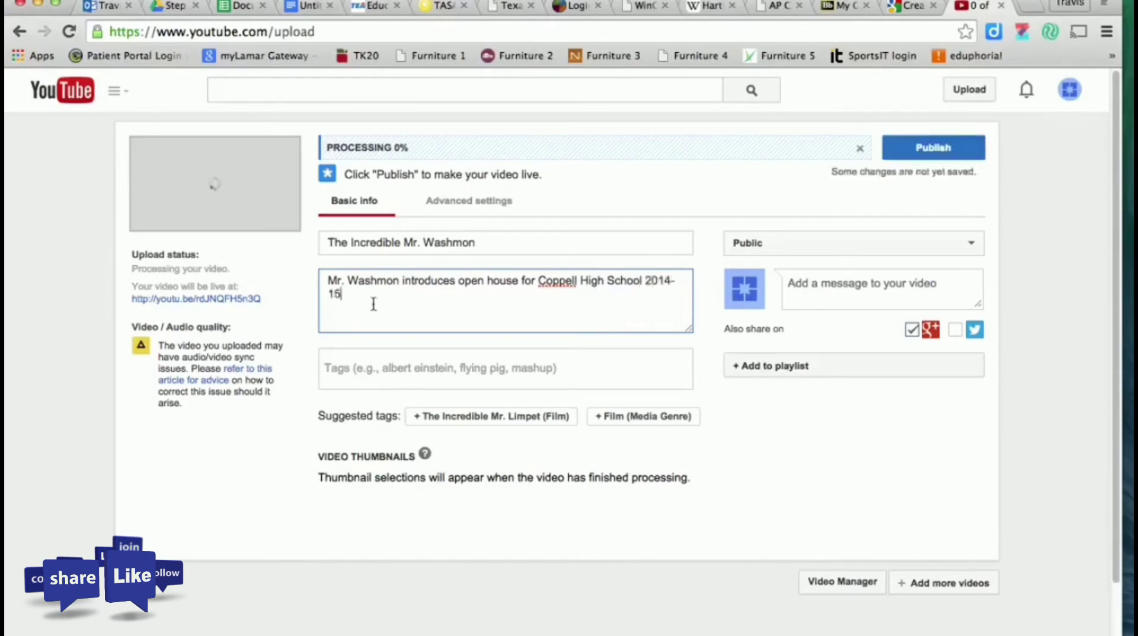
{"action": "type", "text": "."}
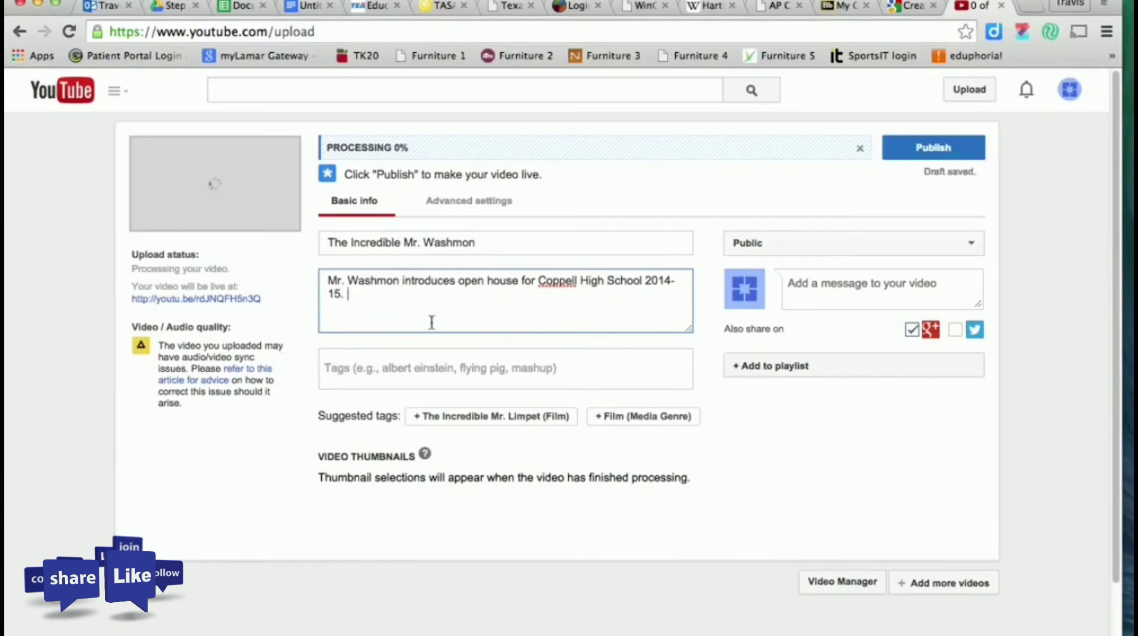
{"action": "left_click", "coordinate": [407, 368]}
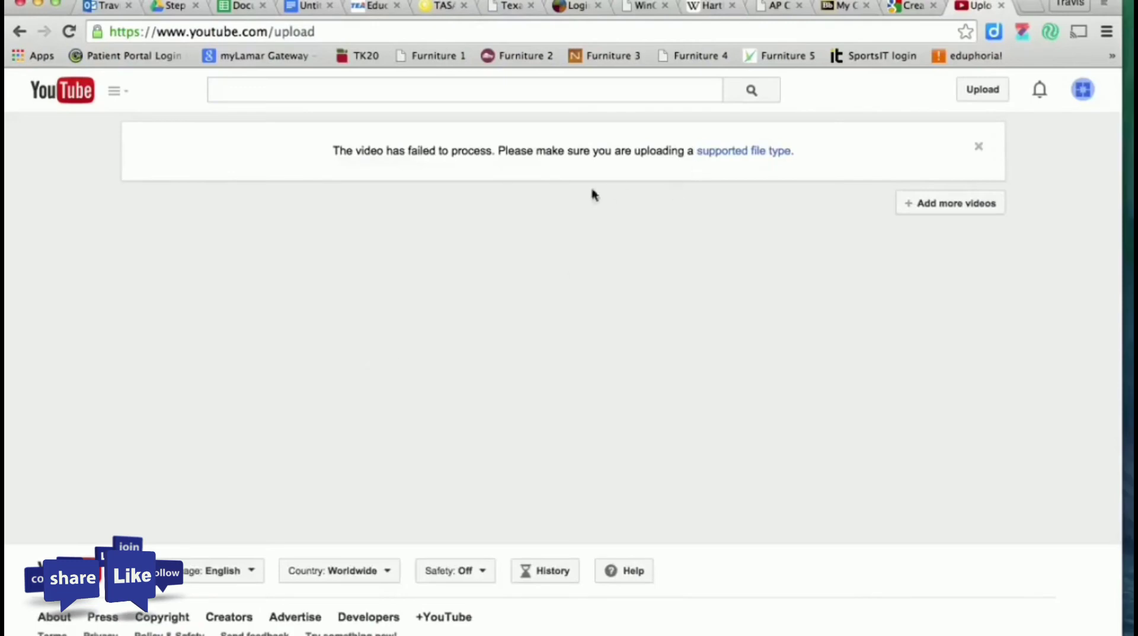
Dismiss the failed upload and upload "How to add a Blog to Weebly" from the Movies folder instead
{"action": "left_click", "coordinate": [980, 148]}
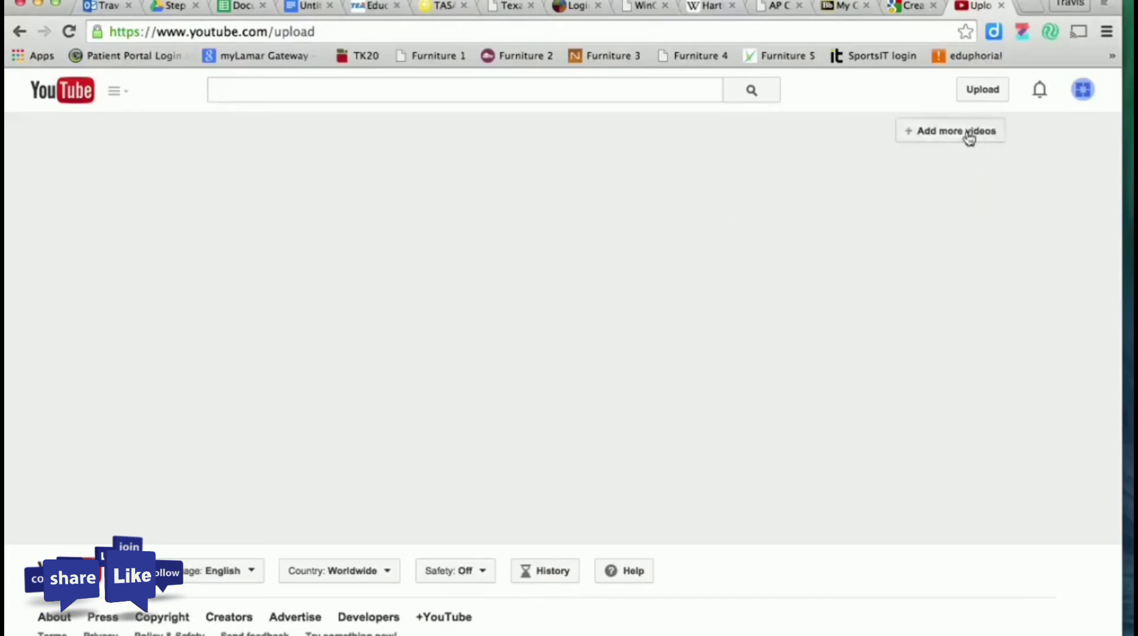
{"action": "left_click", "coordinate": [970, 138]}
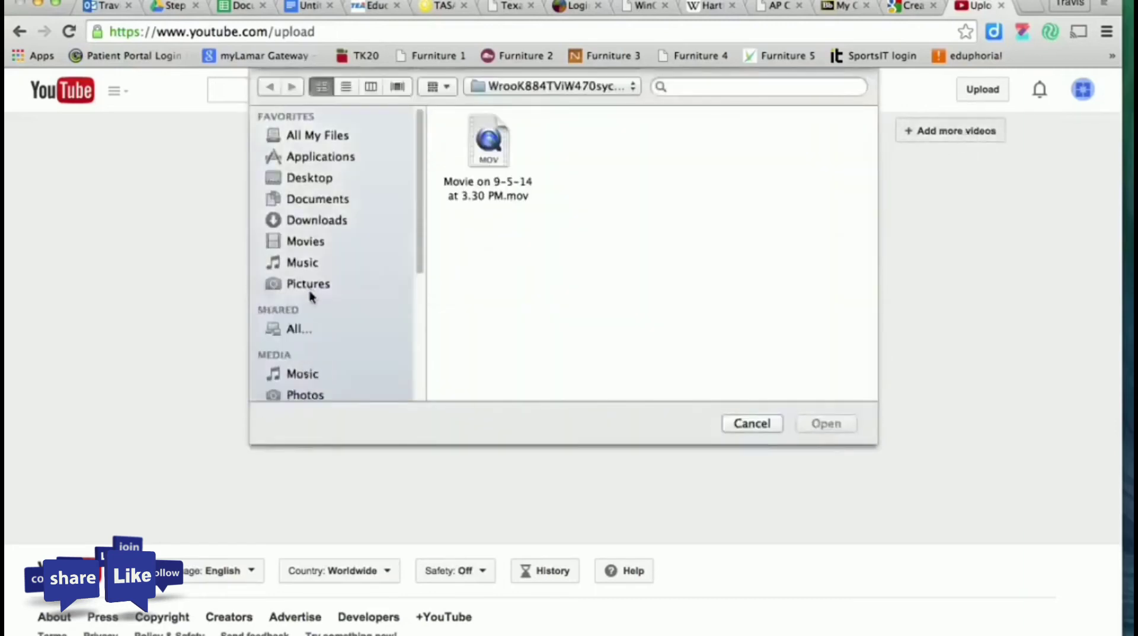
{"action": "left_click", "coordinate": [329, 242]}
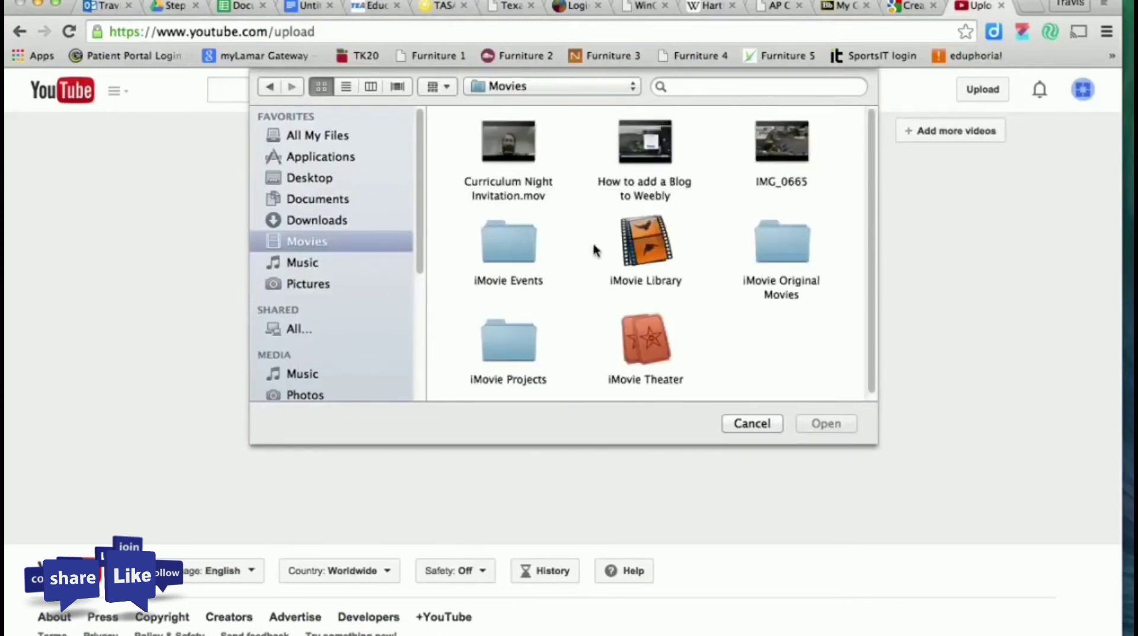
{"action": "left_click", "coordinate": [642, 183]}
{"action": "key", "text": "Return"}
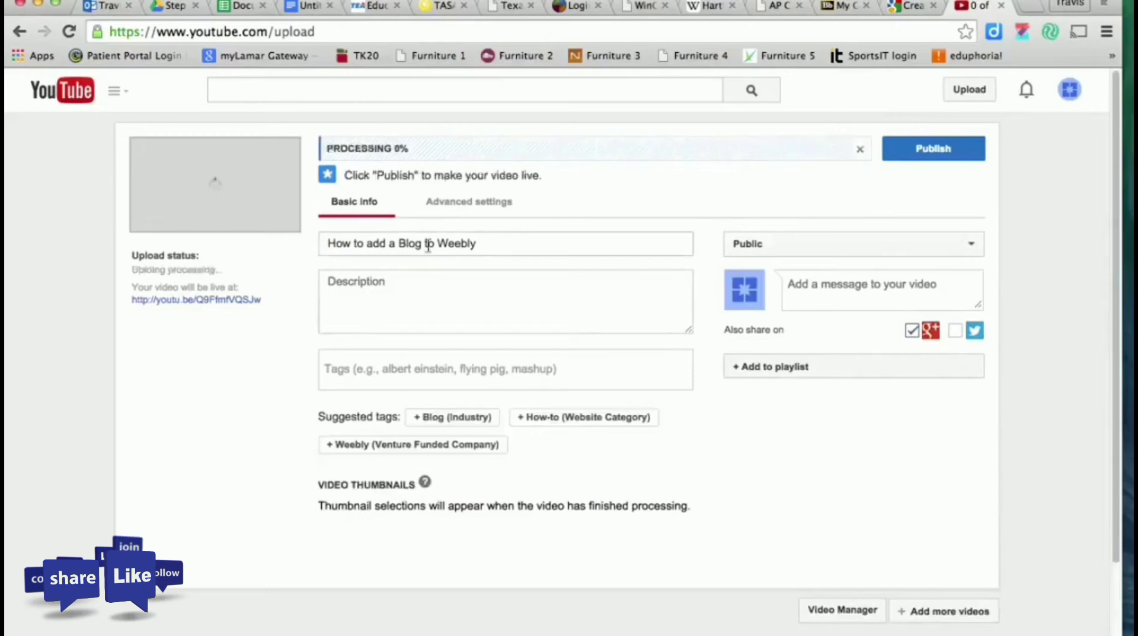
Write a description saying that the teacher, by name, "walks his students through the blog making process for Weebly.com."
{"action": "left_click", "coordinate": [521, 247]}
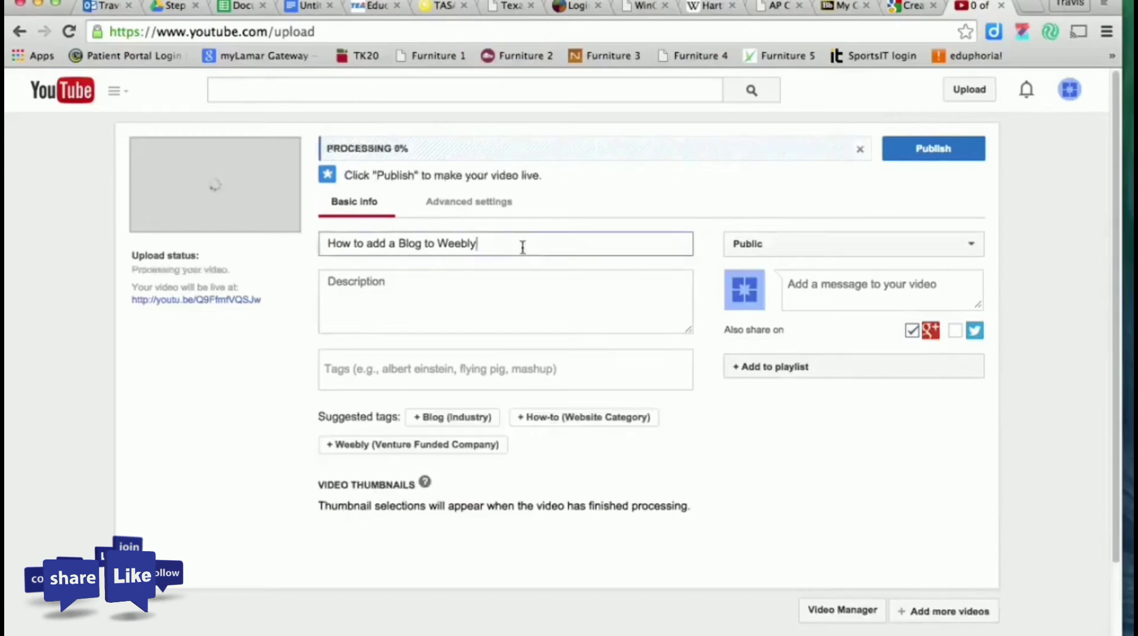
{"action": "left_click", "coordinate": [414, 293]}
{"action": "type", "text": "Mr"}
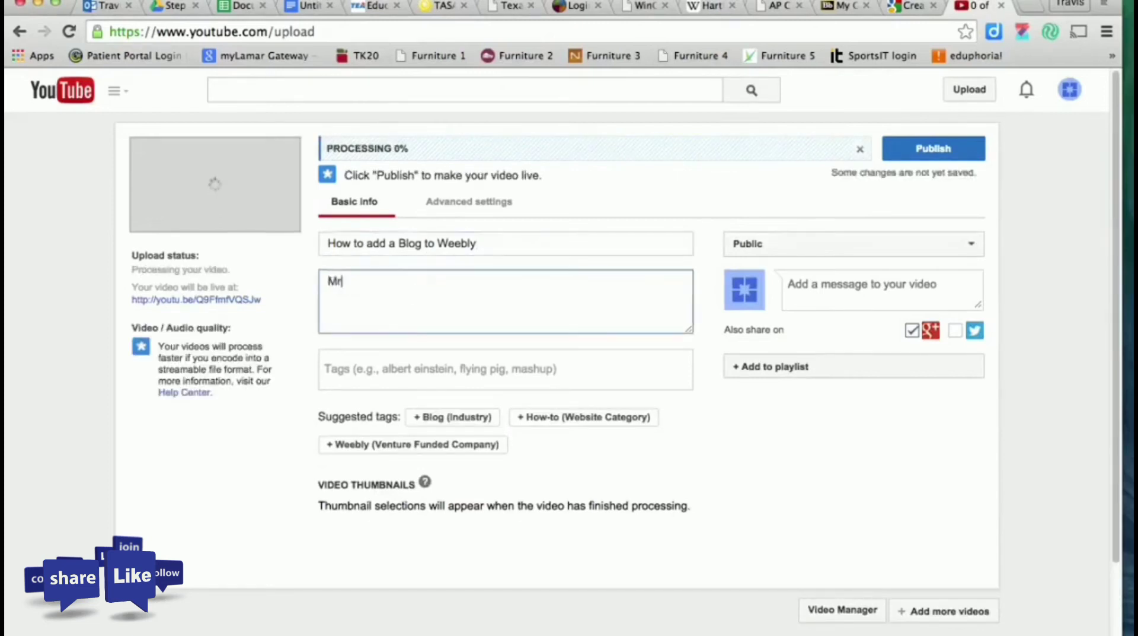
{"action": "type", "text": ". Washmon walk"}
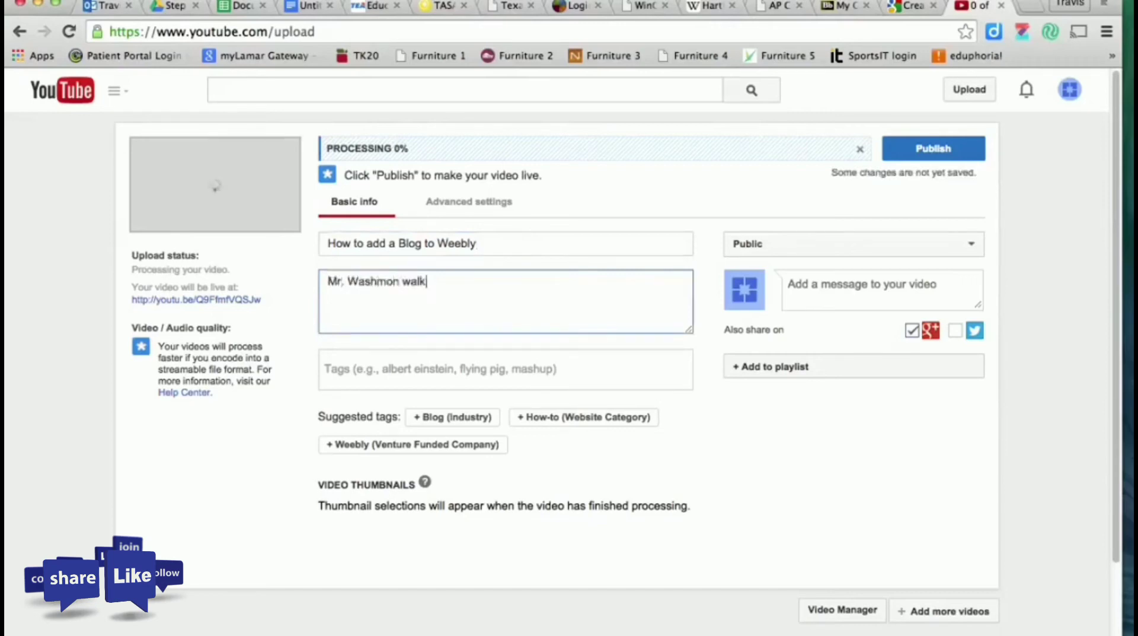
{"action": "type", "text": "s his students "}
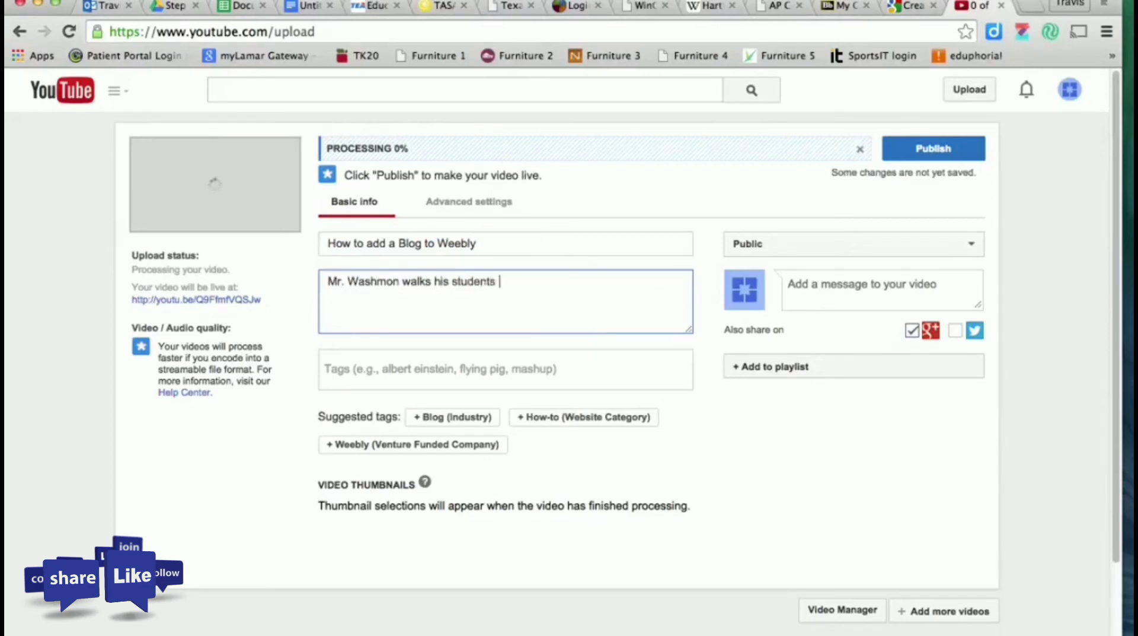
{"action": "type", "text": "through the blog mak"}
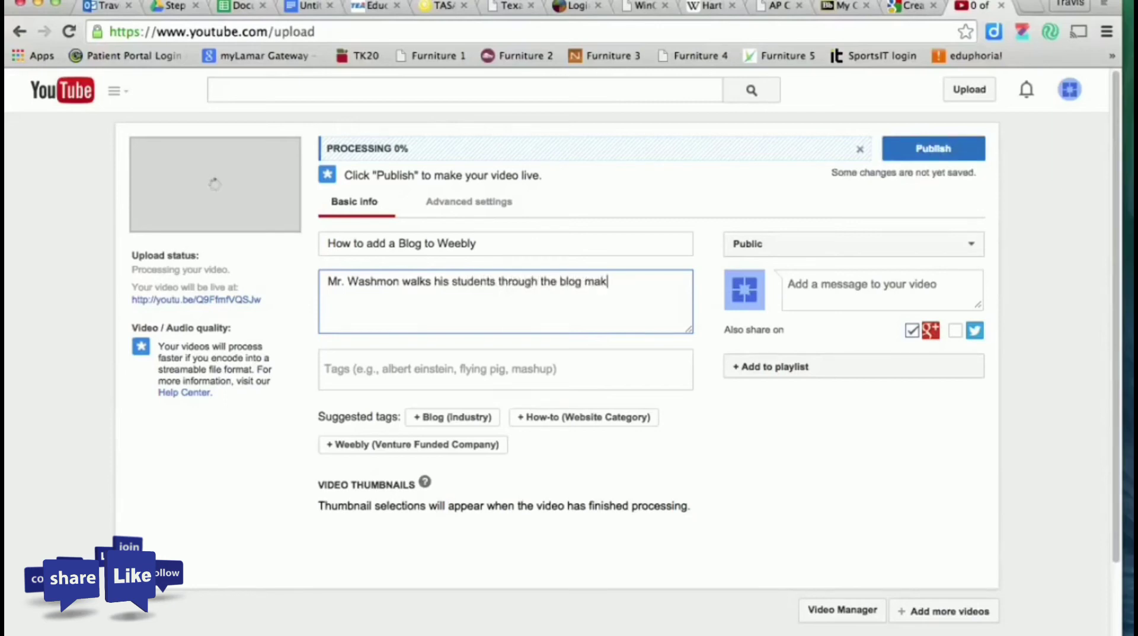
{"action": "type", "text": "ing process for Weebly.com/."}
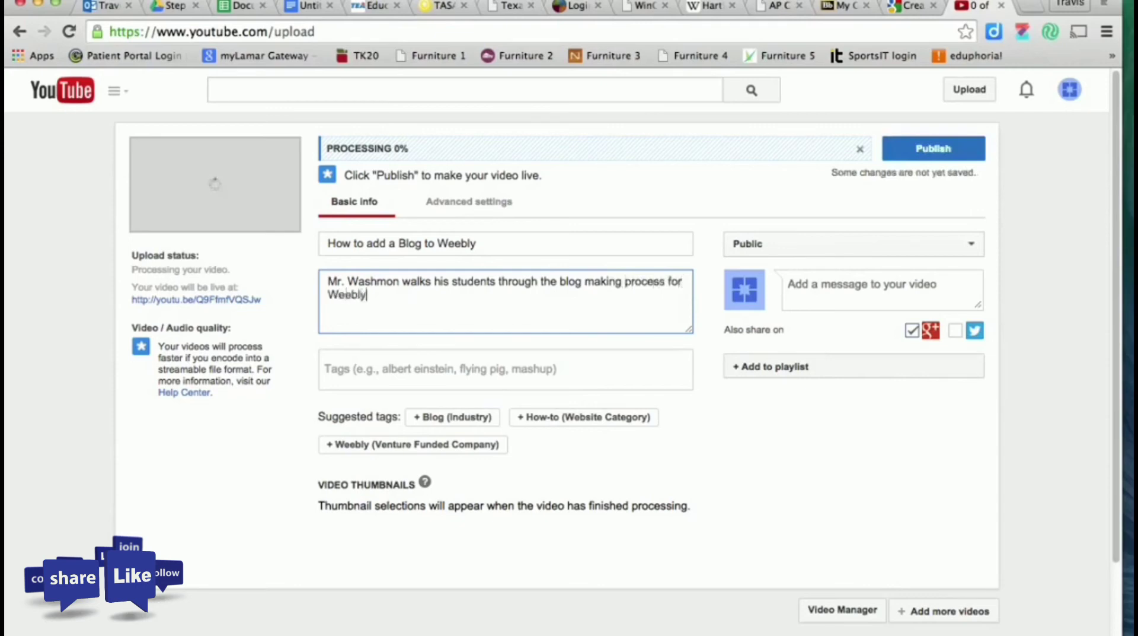
{"action": "key", "text": "BackSpace"}
{"action": "key", "text": "BackSpace"}
{"action": "key", "text": "BackSpace"}
{"action": "type", "text": ".com."}
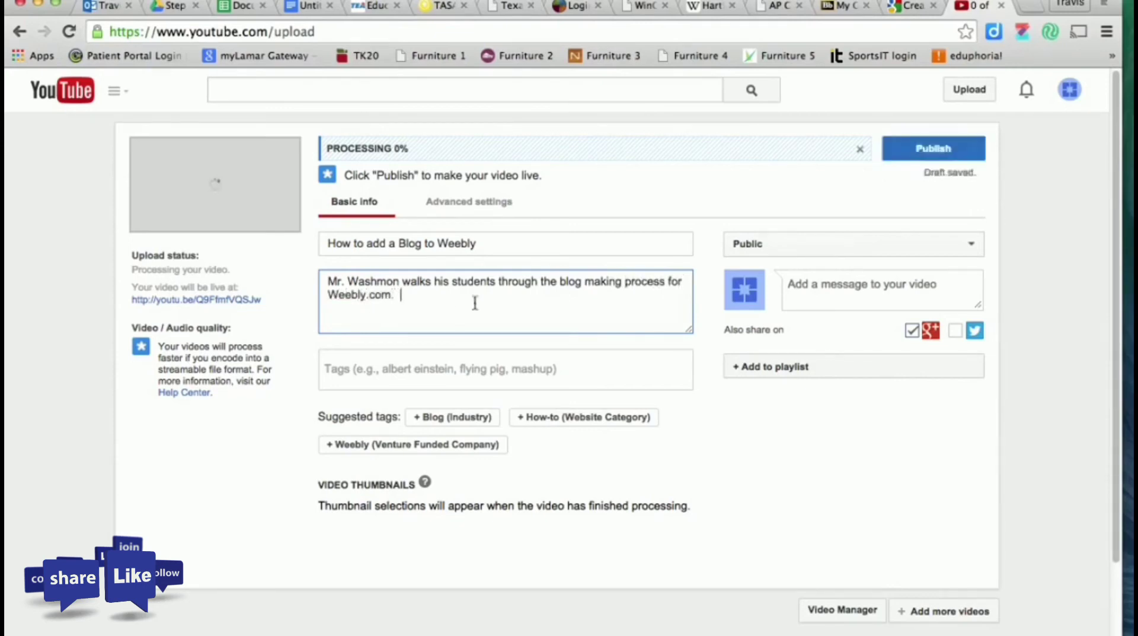
Add the tags "blogs", "weebly" and the suggested "Coppell High School (School)" to the video
{"action": "left_click", "coordinate": [402, 369]}
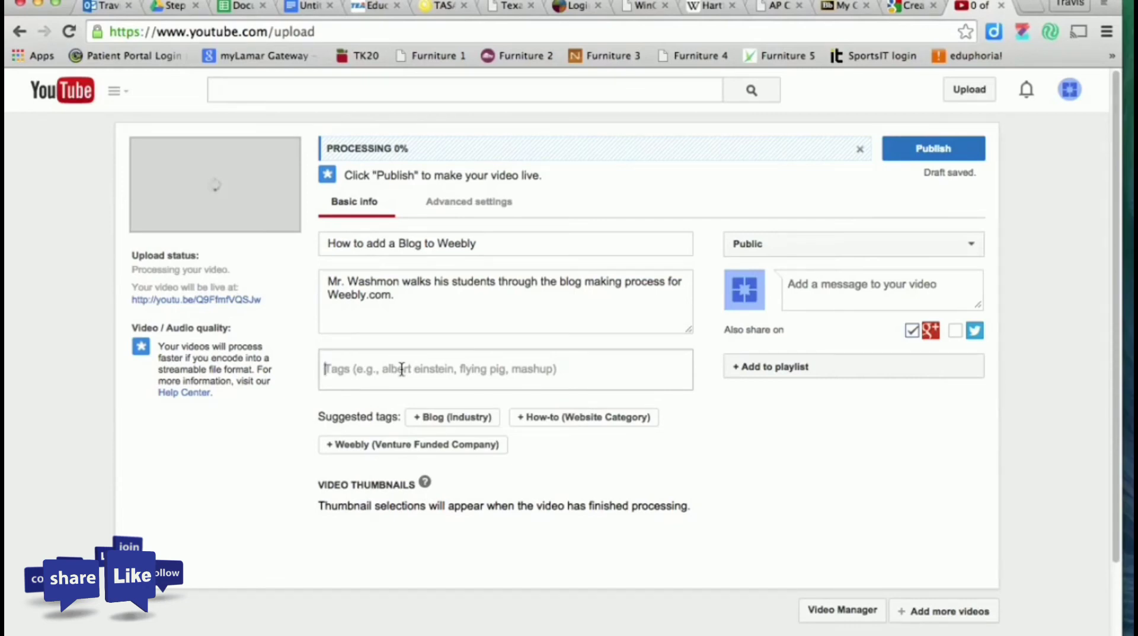
{"action": "type", "text": "blogs"}
{"action": "key", "text": "Return"}
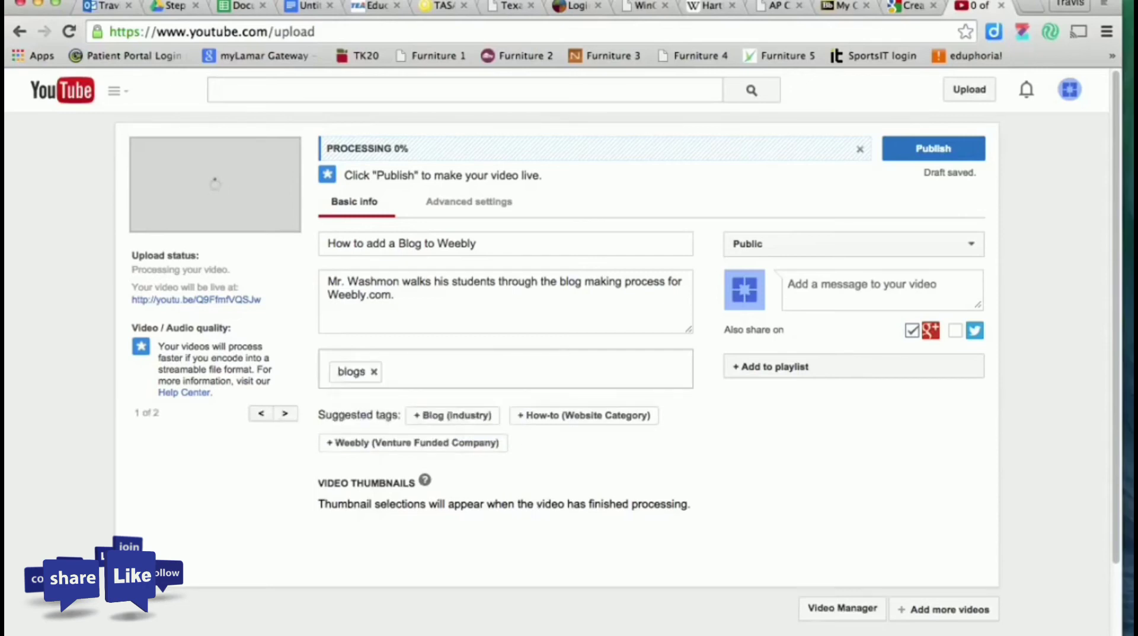
{"action": "type", "text": "weebly"}
{"action": "key", "text": "Return"}
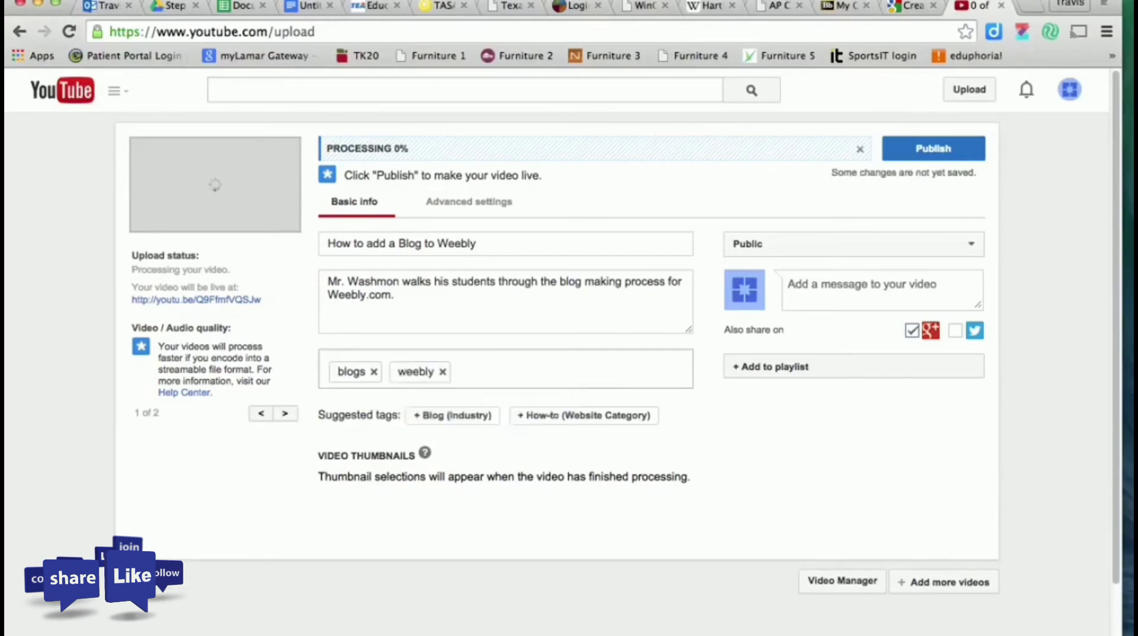
{"action": "type", "text": "coppell hi"}
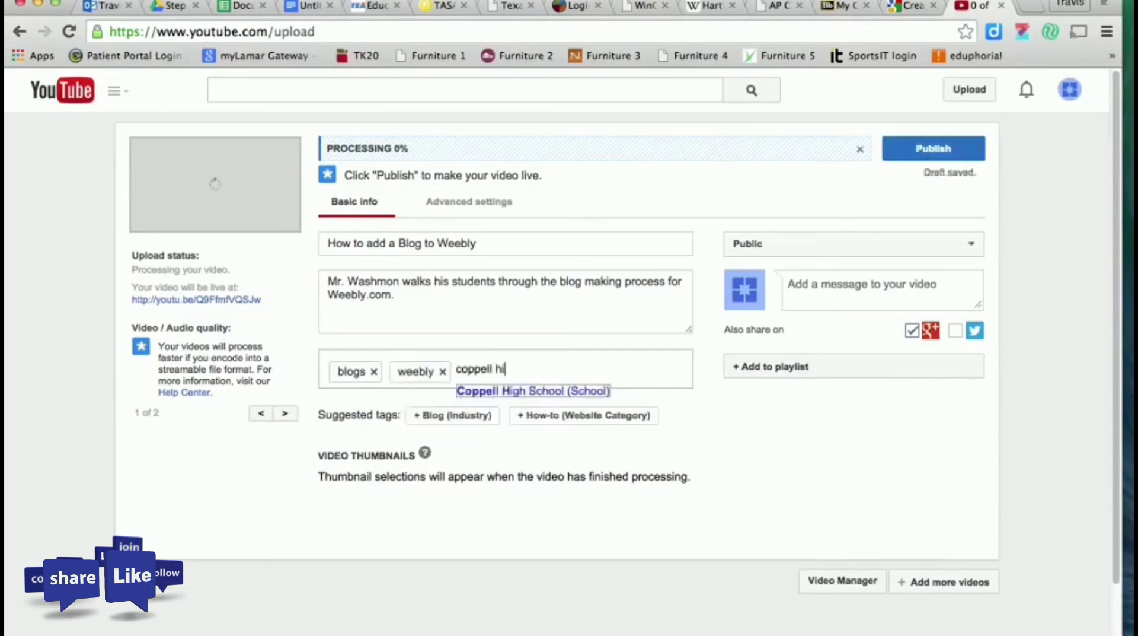
{"action": "type", "text": "gh"}
{"action": "key", "text": "Return"}
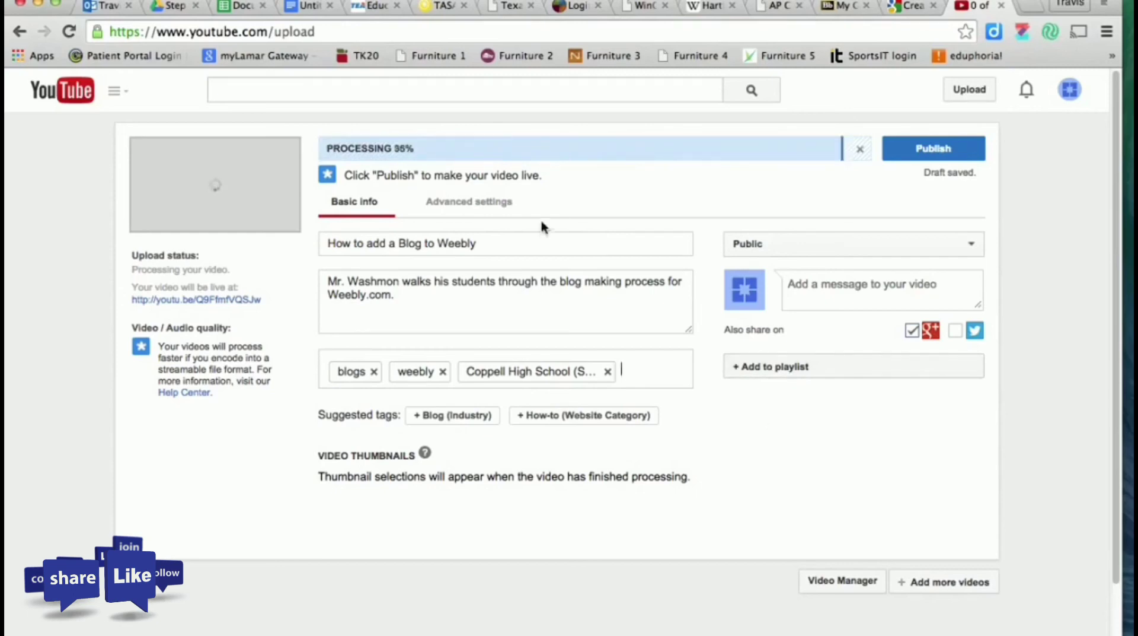
Set the video's license and rights ownership to Creative Commons - Attribution in the advanced settings
{"action": "left_click", "coordinate": [461, 208]}
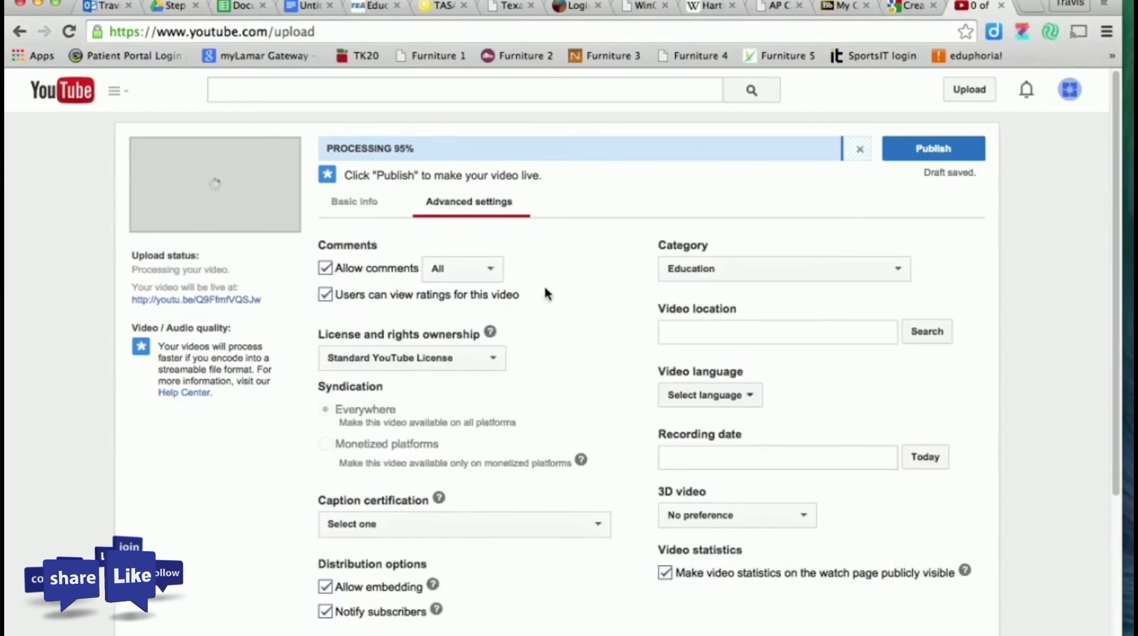
{"action": "scroll", "coordinate": [545, 292], "scroll_direction": "down", "scroll_amount": 2}
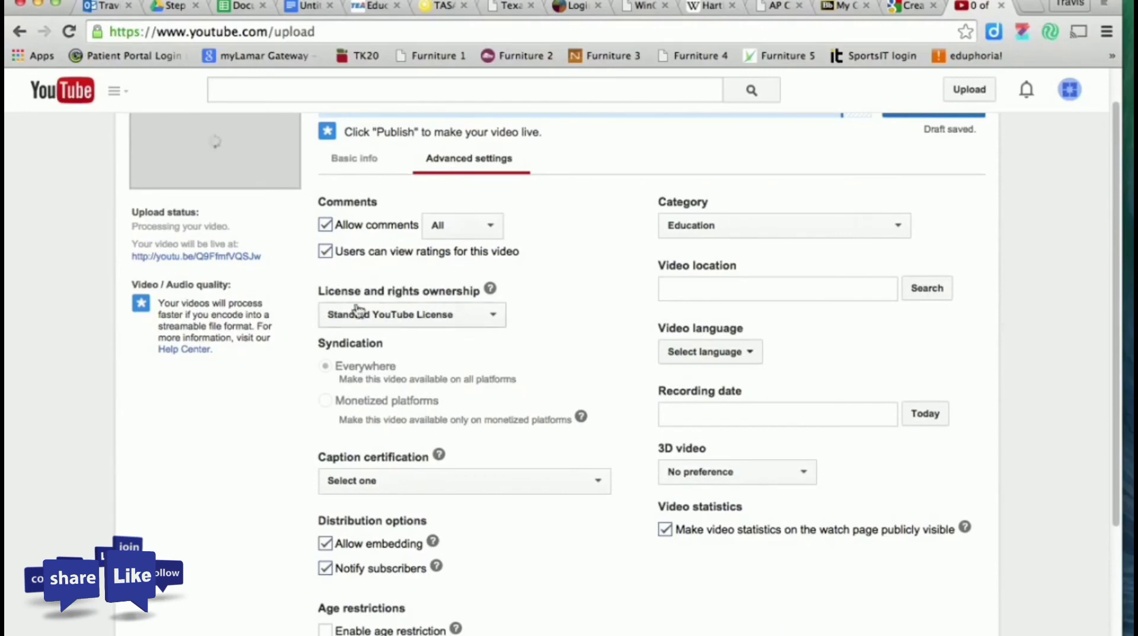
{"action": "left_click", "coordinate": [494, 314]}
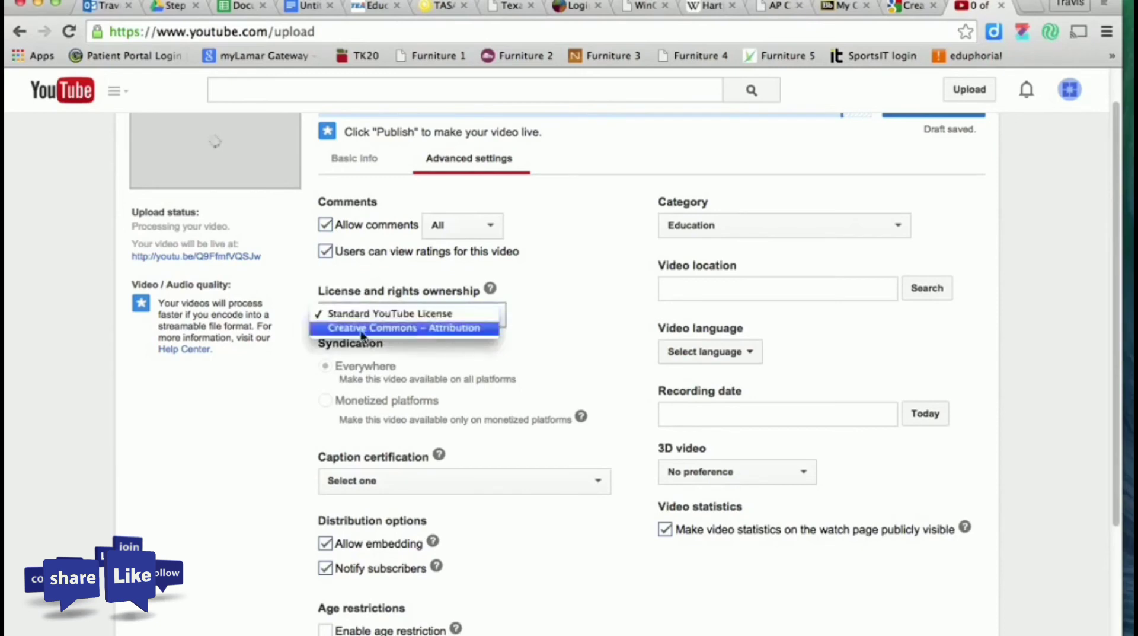
{"action": "left_click", "coordinate": [408, 330]}
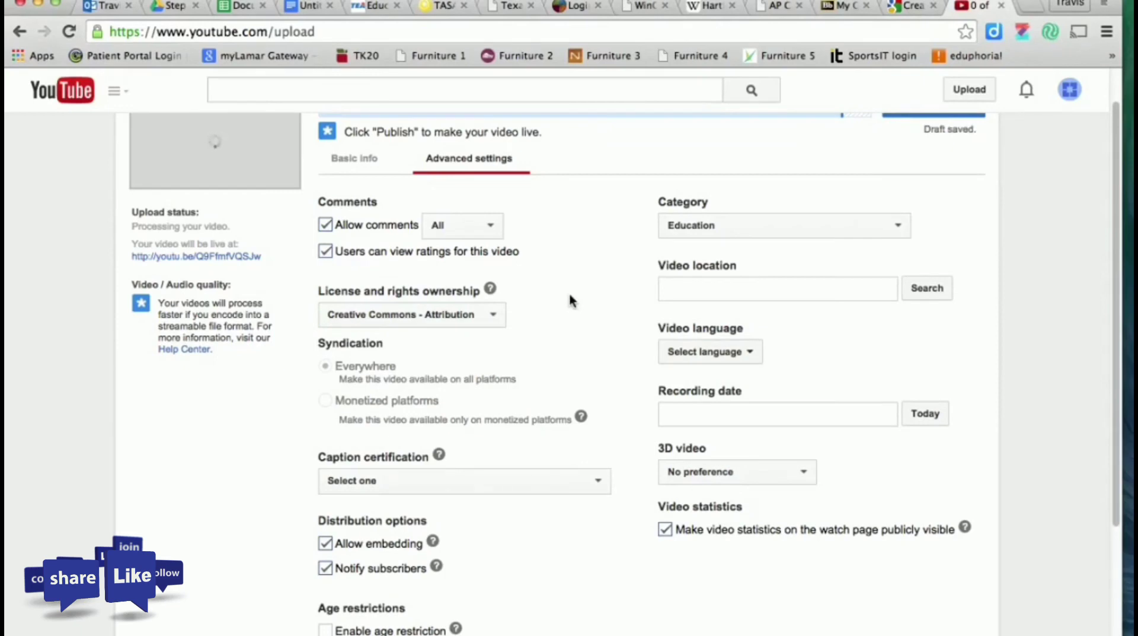
{"action": "scroll", "coordinate": [569, 294], "scroll_direction": "up", "scroll_amount": 2}
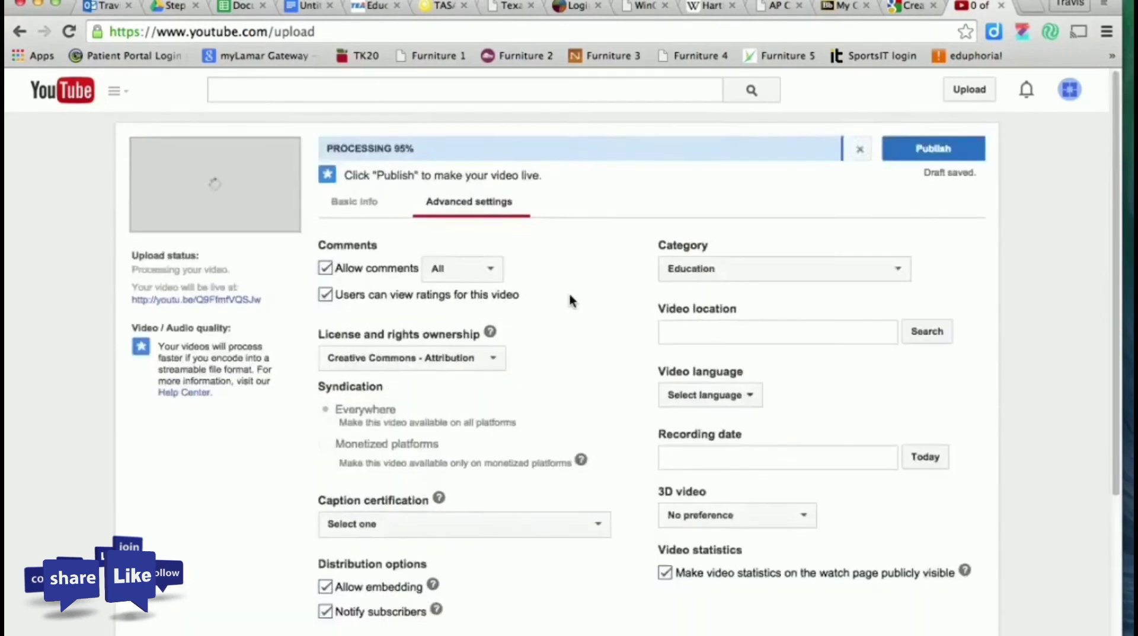
Choose Education as the video's category and set the recording date to today's date, April 20, 2015
{"action": "scroll", "coordinate": [569, 296], "scroll_direction": "down", "scroll_amount": 2}
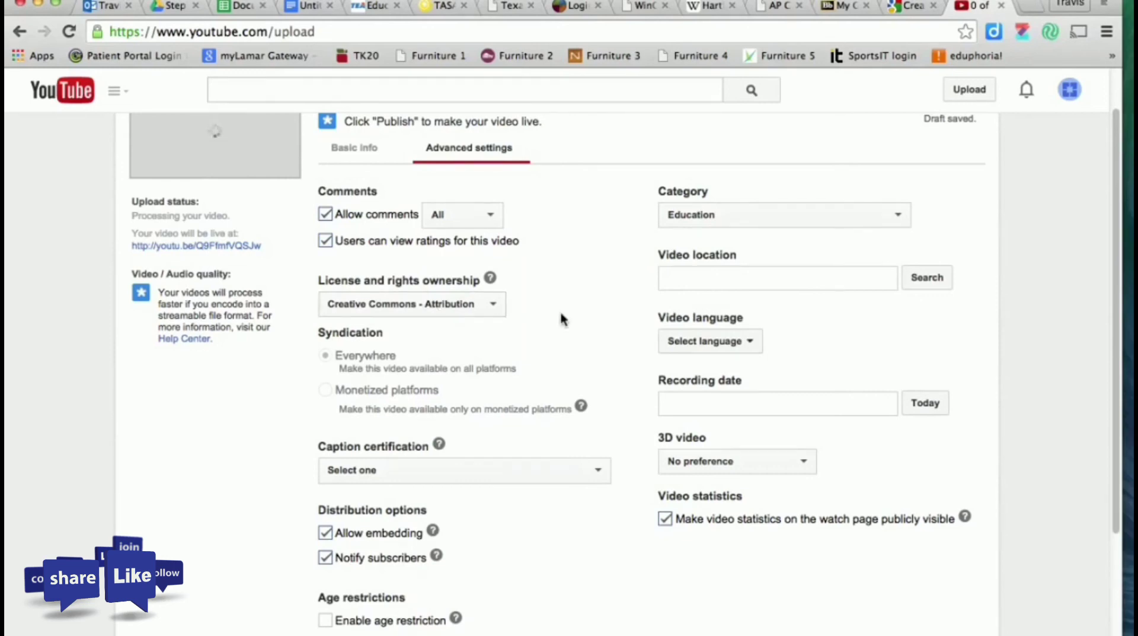
{"action": "scroll", "coordinate": [563, 319], "scroll_direction": "down", "scroll_amount": 3}
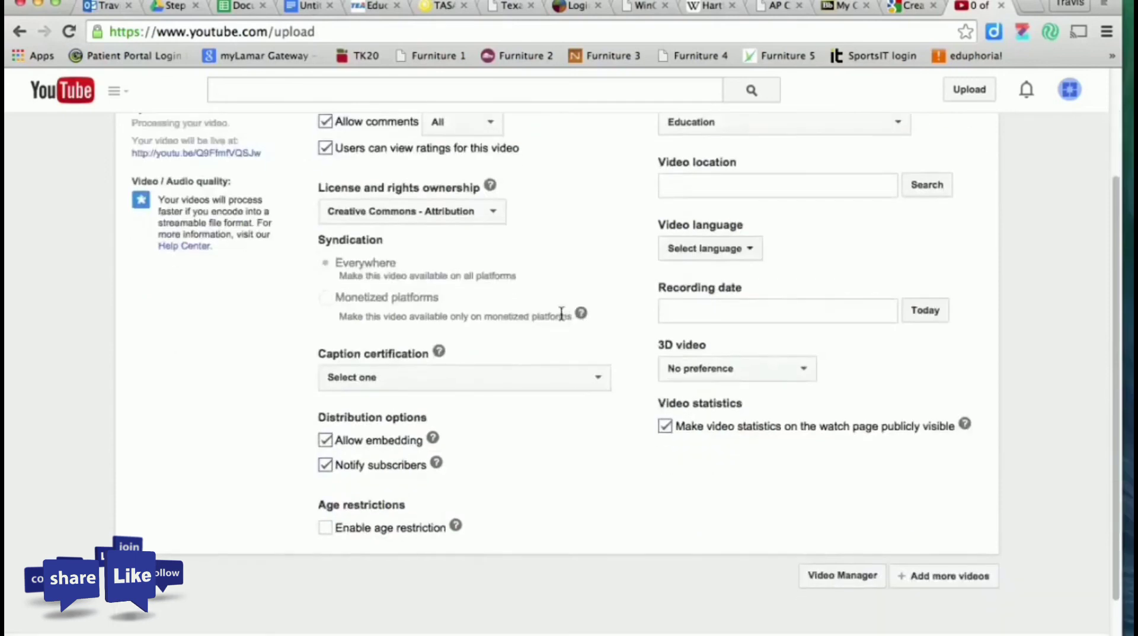
{"action": "scroll", "coordinate": [546, 463], "scroll_direction": "up", "scroll_amount": 1}
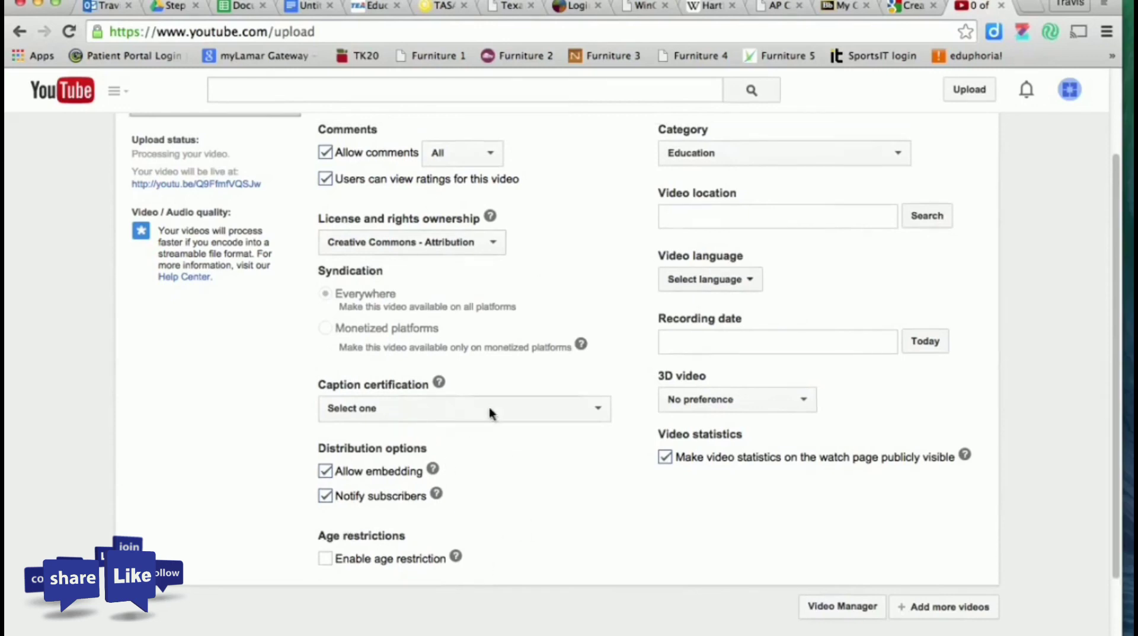
{"action": "scroll", "coordinate": [587, 246], "scroll_direction": "up", "scroll_amount": 2}
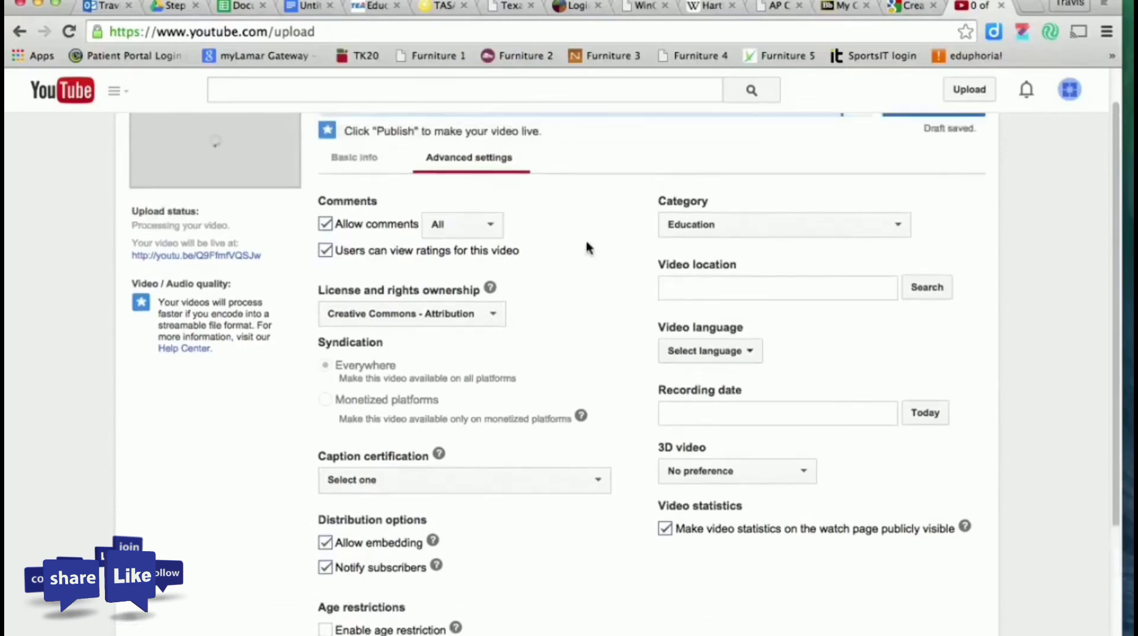
{"action": "left_click", "coordinate": [768, 225]}
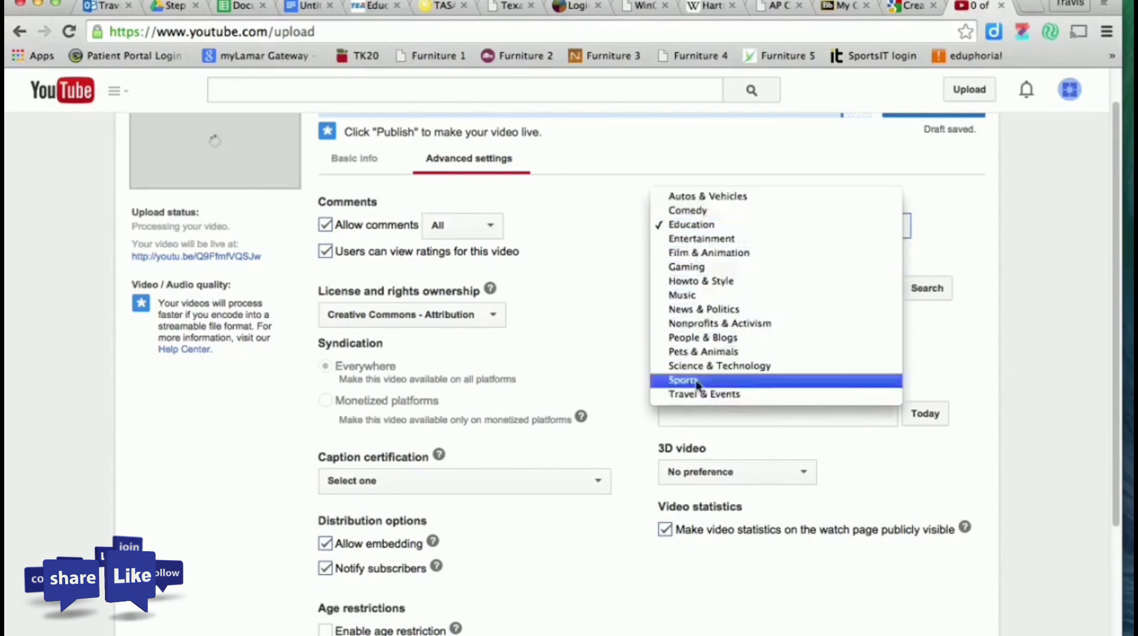
{"action": "left_click", "coordinate": [691, 224]}
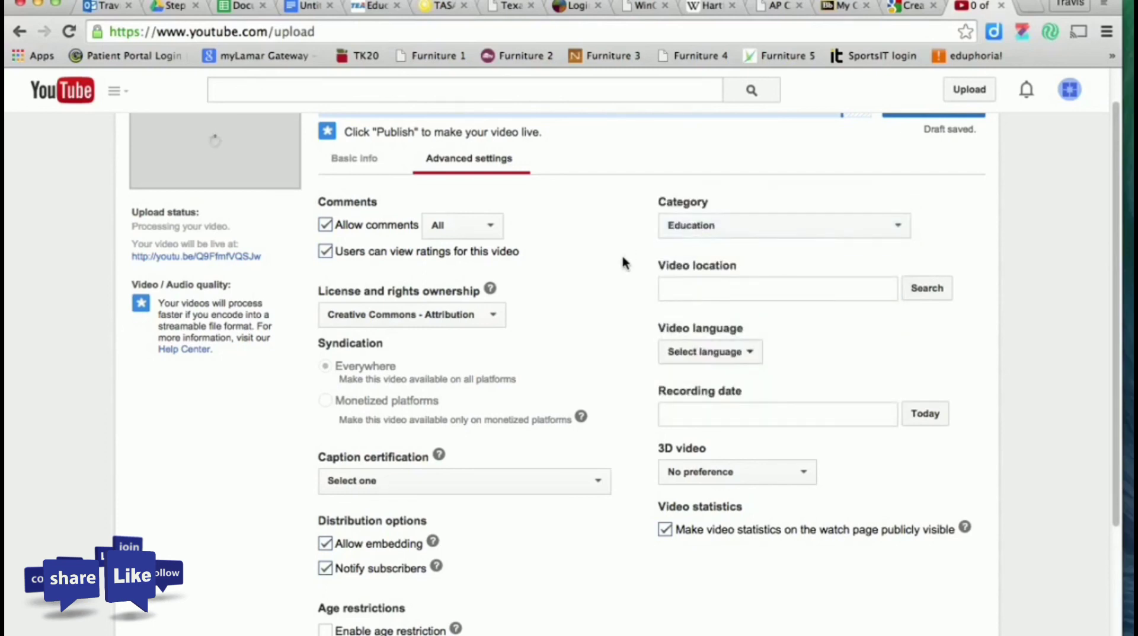
{"action": "left_click", "coordinate": [720, 413]}
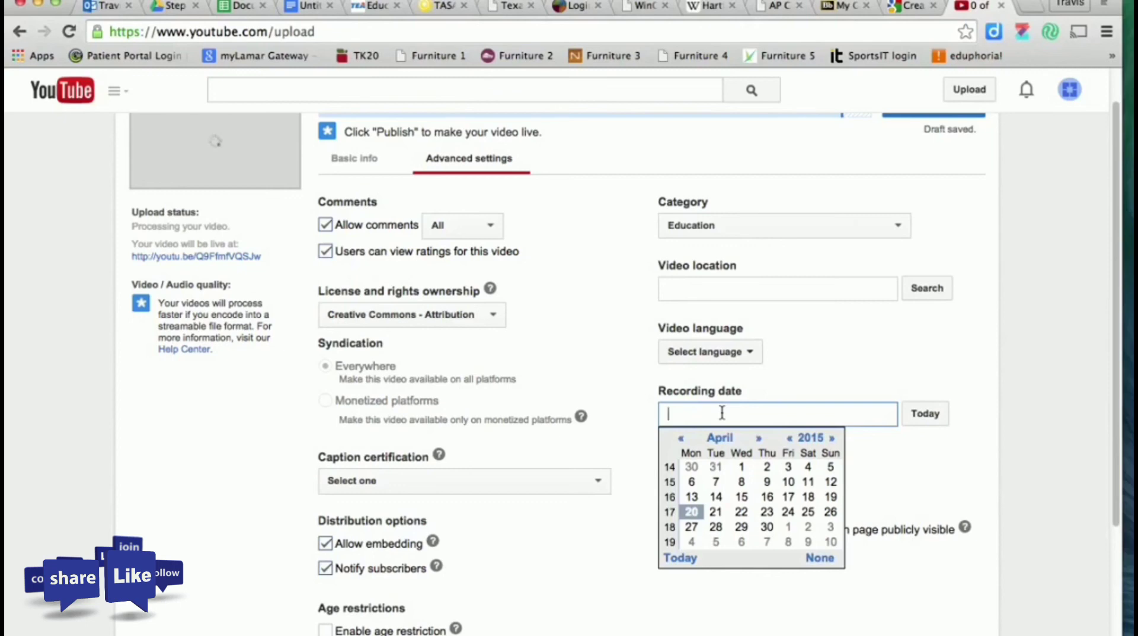
{"action": "left_click", "coordinate": [926, 415]}
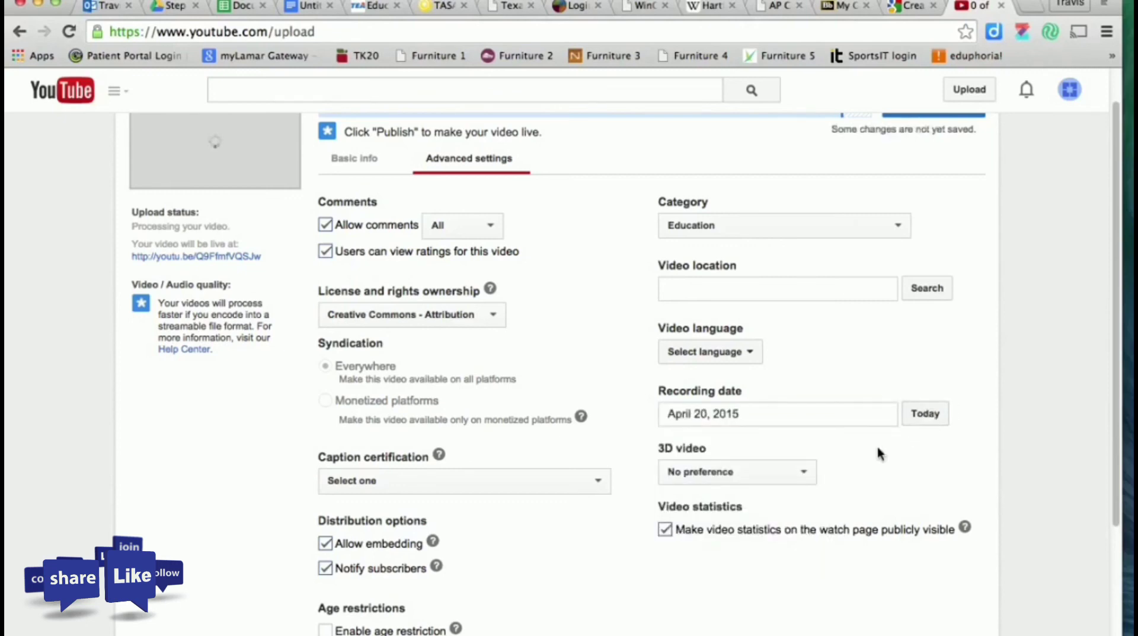
{"action": "scroll", "coordinate": [623, 504], "scroll_direction": "down", "scroll_amount": 3}
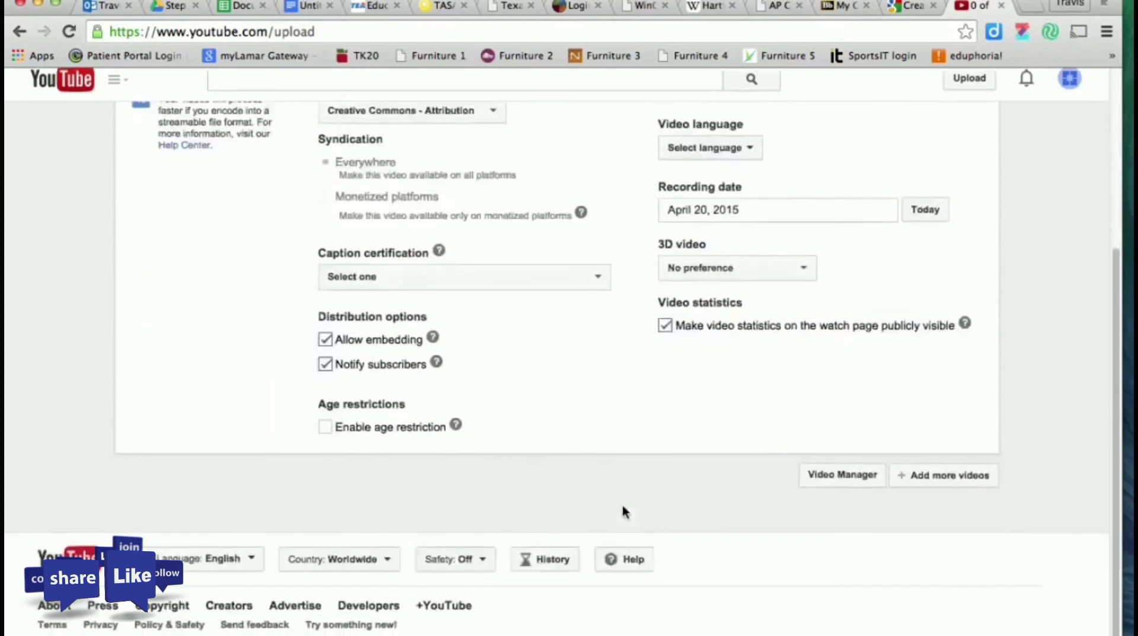
{"action": "scroll", "coordinate": [622, 504], "scroll_direction": "up", "scroll_amount": 4}
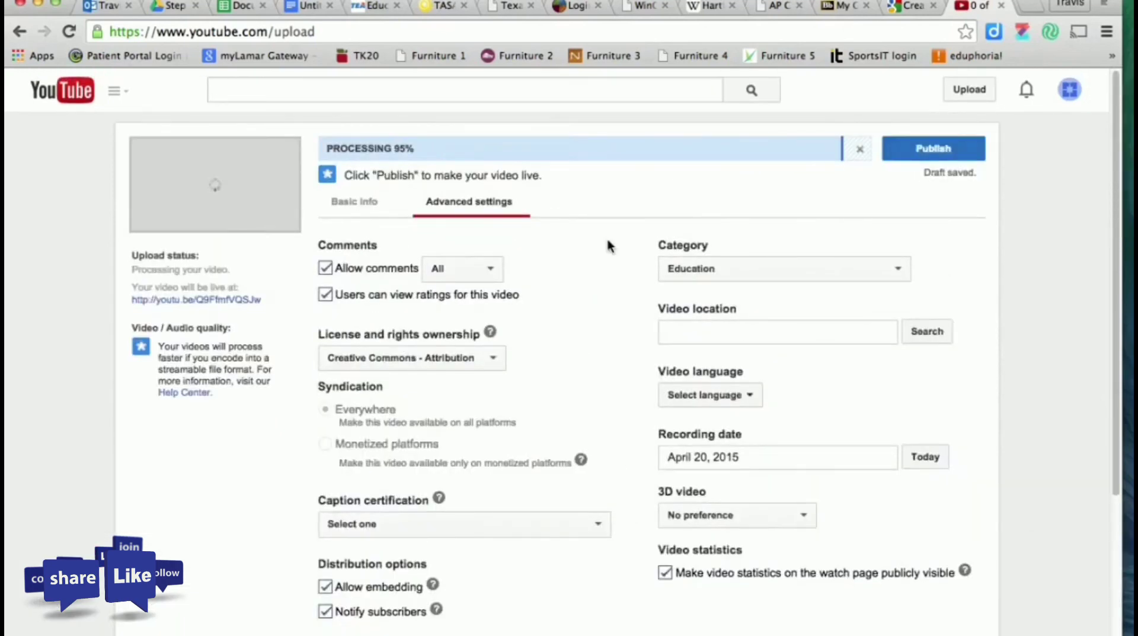